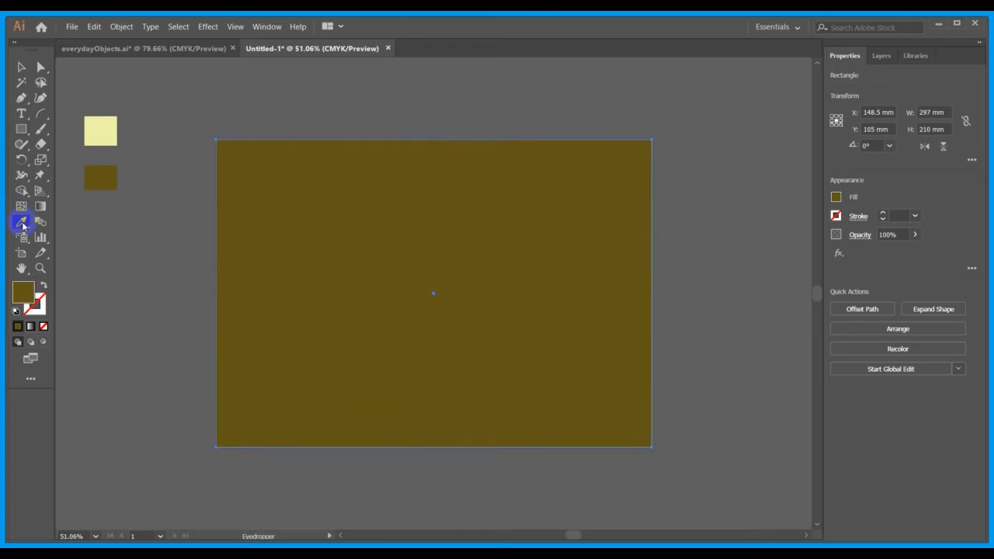
# Step: Fill the artboard-sized rectangle with the pale yellow sampled from the swatch square beside the artboard
pyautogui.click(98, 130)
pyautogui.click(21, 66)
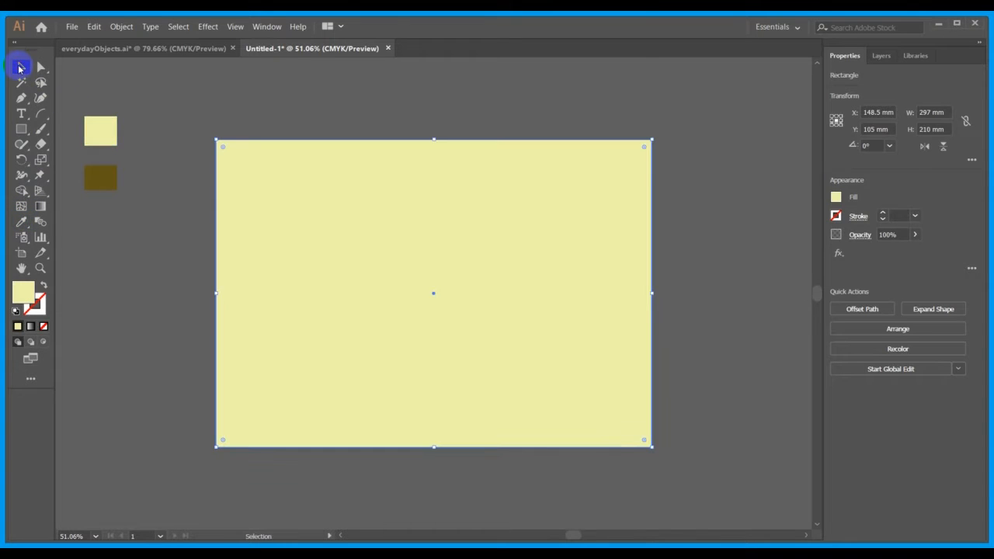
pyautogui.moveTo(454, 246); pyautogui.dragTo(425, 245)
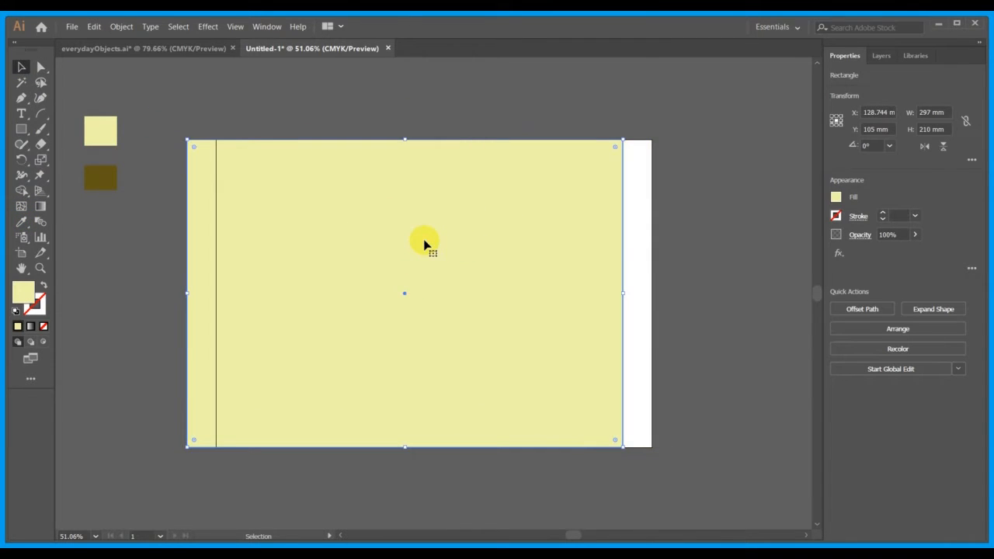
pyautogui.hotkey('ctrl', 'z')
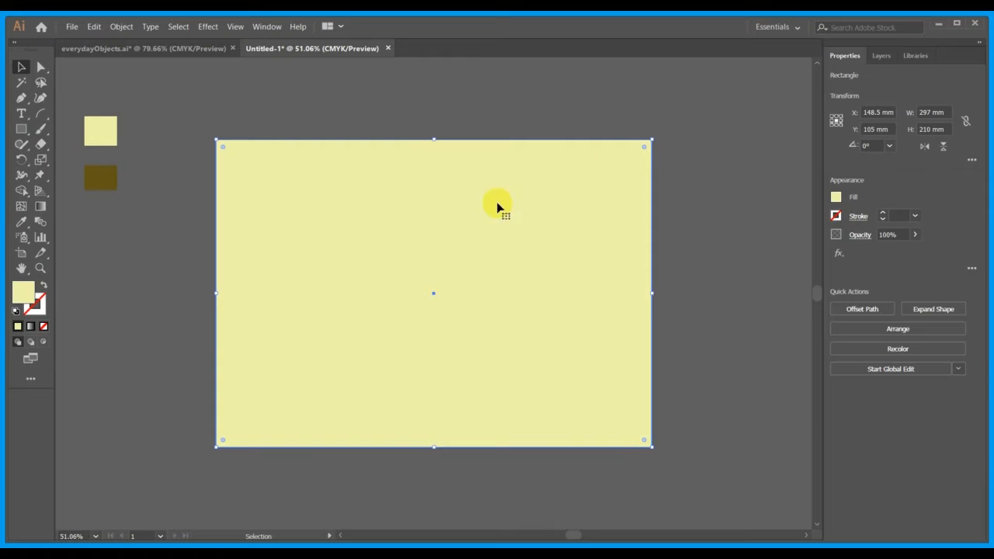
# Step: Lock the artboard-sized yellow background rectangle so that it cannot be selected or moved
pyautogui.click(881, 56)
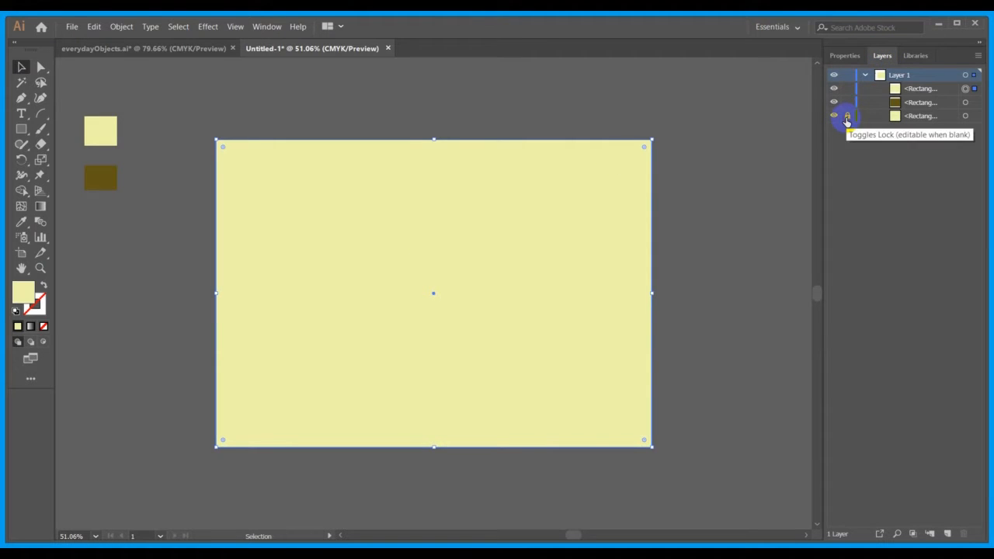
pyautogui.click(911, 91)
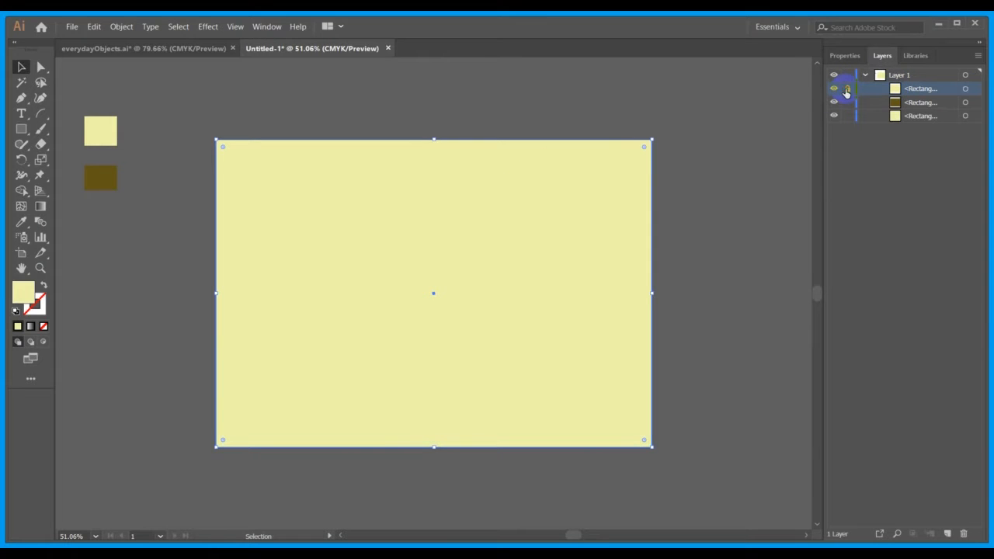
pyautogui.click(847, 90)
pyautogui.moveTo(503, 187); pyautogui.dragTo(411, 234)
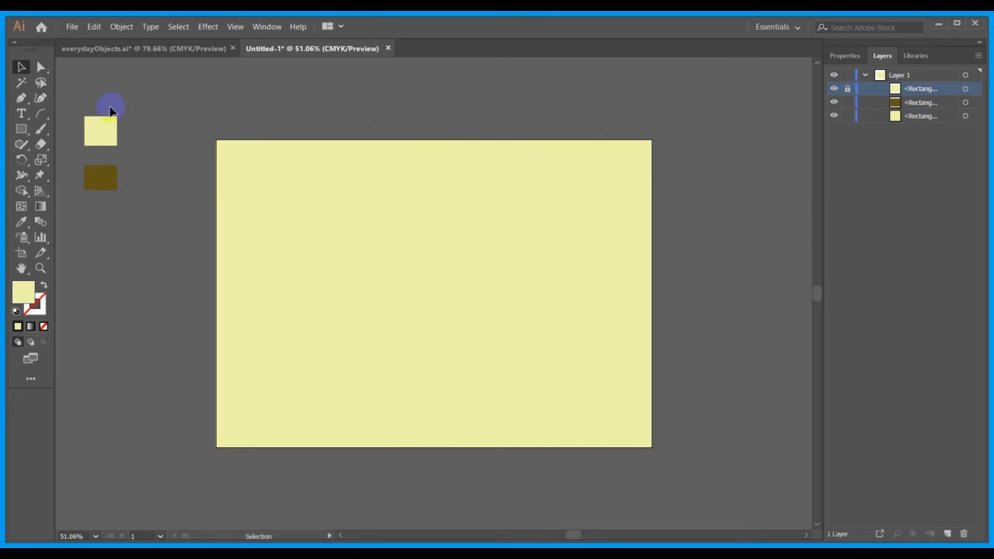
# Step: Check the mug in everydayObjects.ai, then draw a small rectangle near the artboard's centre, filled with the sampled brown
pyautogui.click(166, 50)
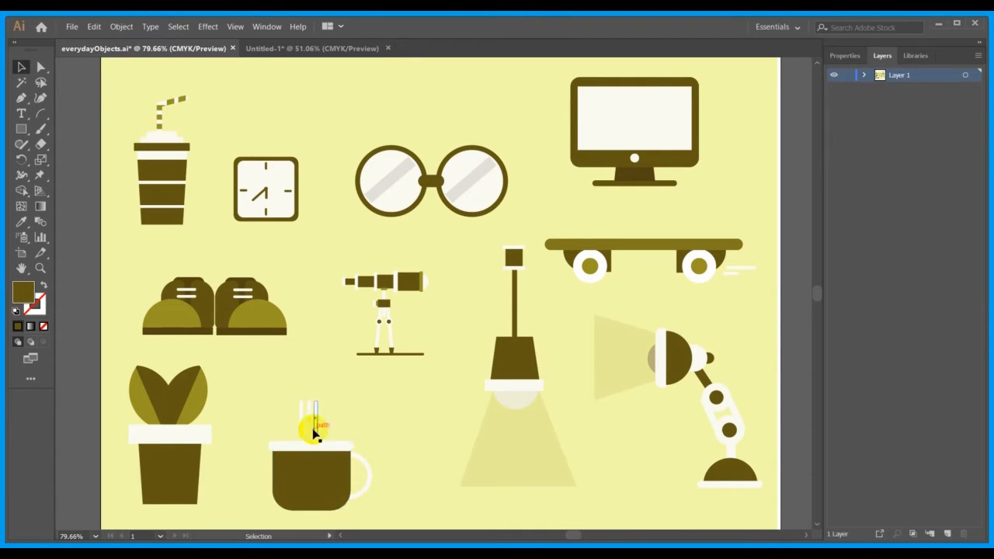
pyautogui.click(272, 50)
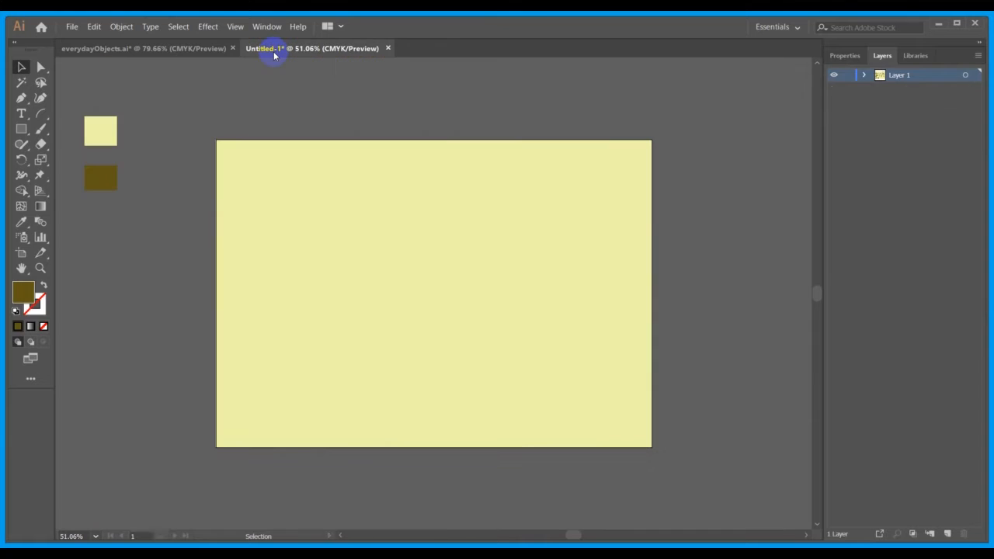
pyautogui.click(24, 133)
pyautogui.moveTo(375, 268); pyautogui.dragTo(425, 323)
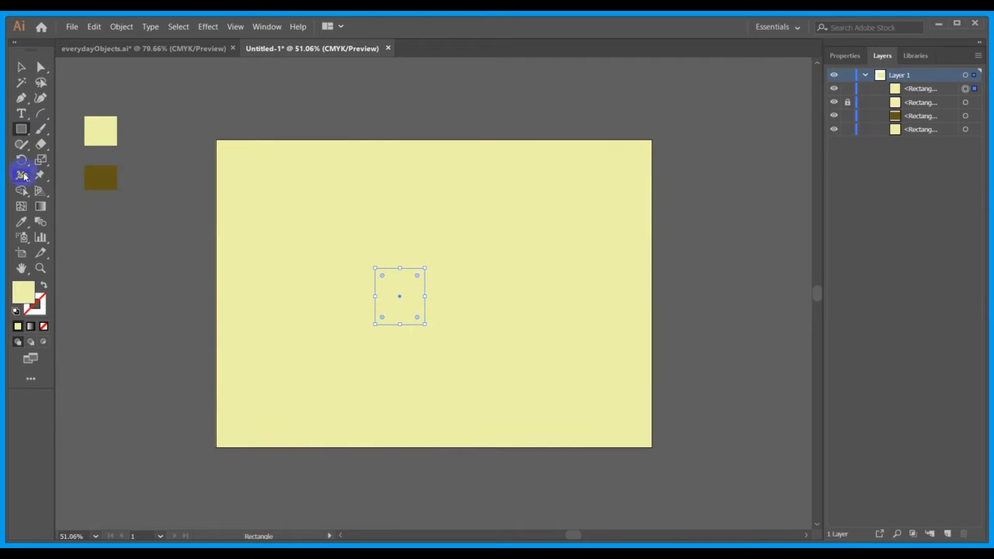
pyautogui.click(20, 221)
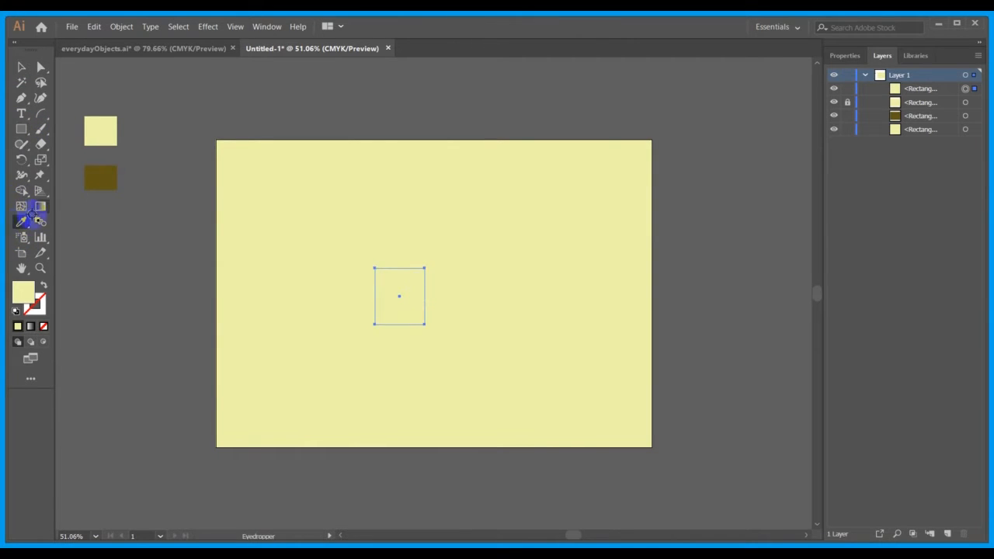
pyautogui.click(101, 177)
pyautogui.click(21, 68)
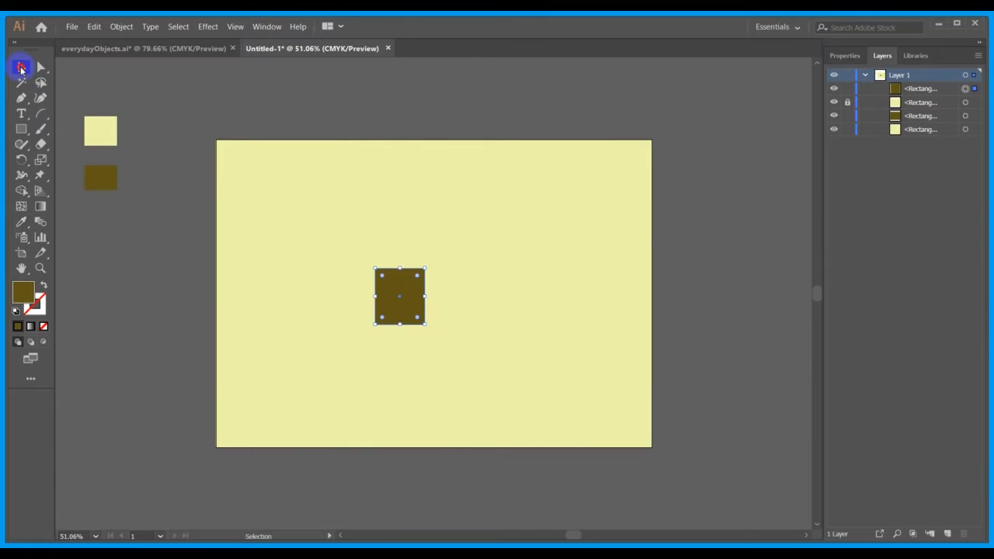
# Step: Enlarge the brown rectangle from its lower-right corner and try rounding all of its corners together
pyautogui.click(419, 318)
pyautogui.moveTo(425, 325); pyautogui.dragTo(451, 357)
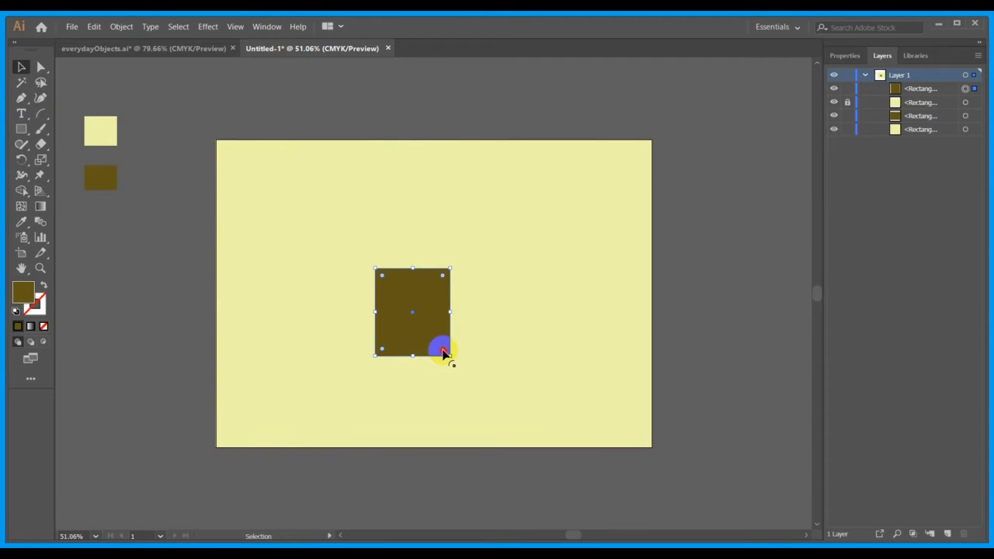
pyautogui.moveTo(443, 352); pyautogui.dragTo(423, 327)
pyautogui.hotkey('ctrl', 'z')
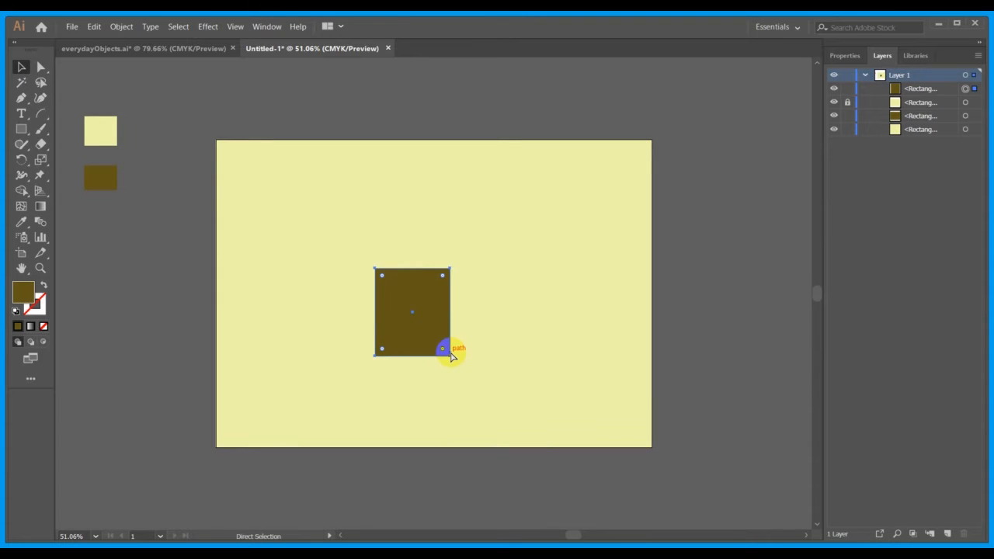
# Step: Round only the two bottom corners of the brown rectangle and lower its top edge to shorten the cup body
pyautogui.press('v')
pyautogui.moveTo(443, 351); pyautogui.dragTo(440, 331)
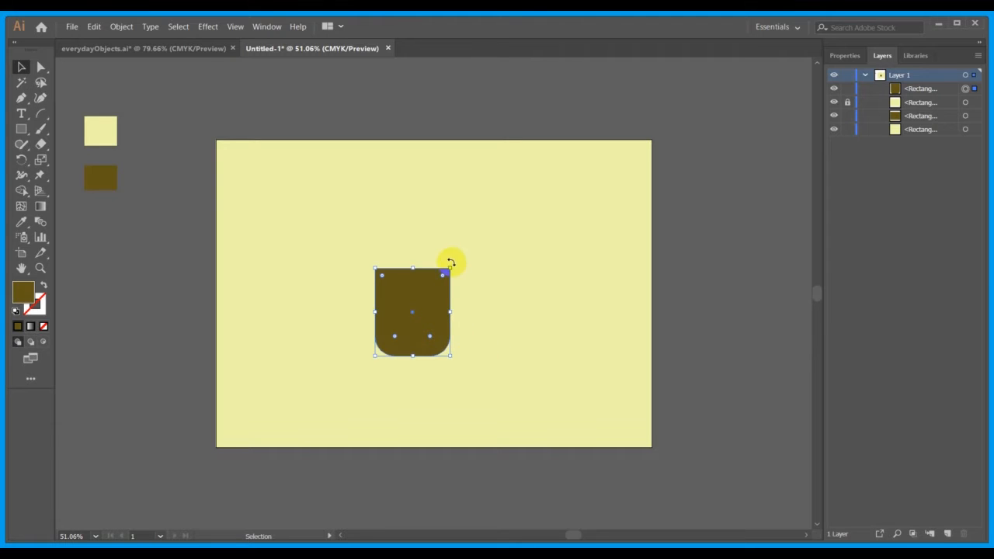
pyautogui.moveTo(414, 266); pyautogui.dragTo(413, 281)
pyautogui.click(478, 333)
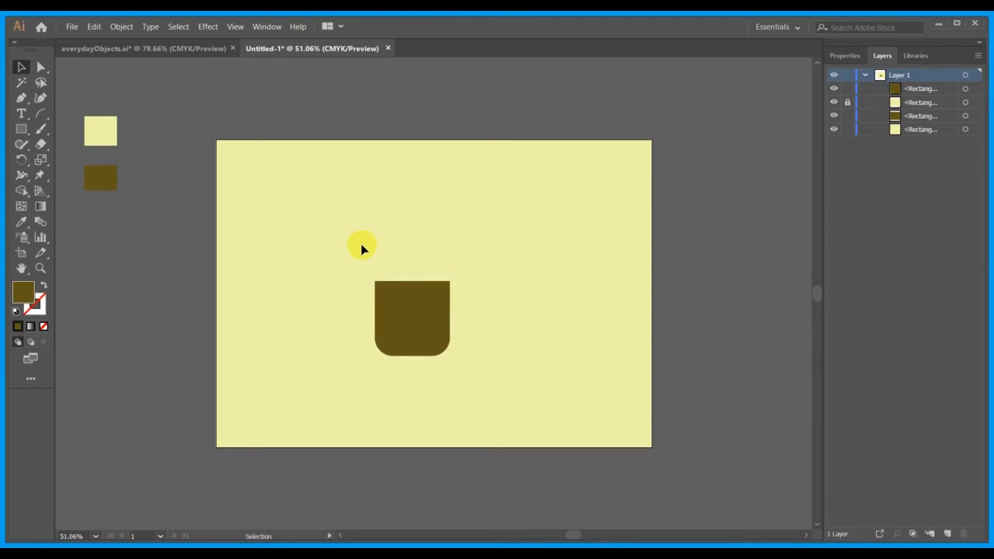
# Step: Draw a slightly wider, flat rectangle across the top of the cup body as its rim and fill it with white (FFFFFF)
pyautogui.click(22, 131)
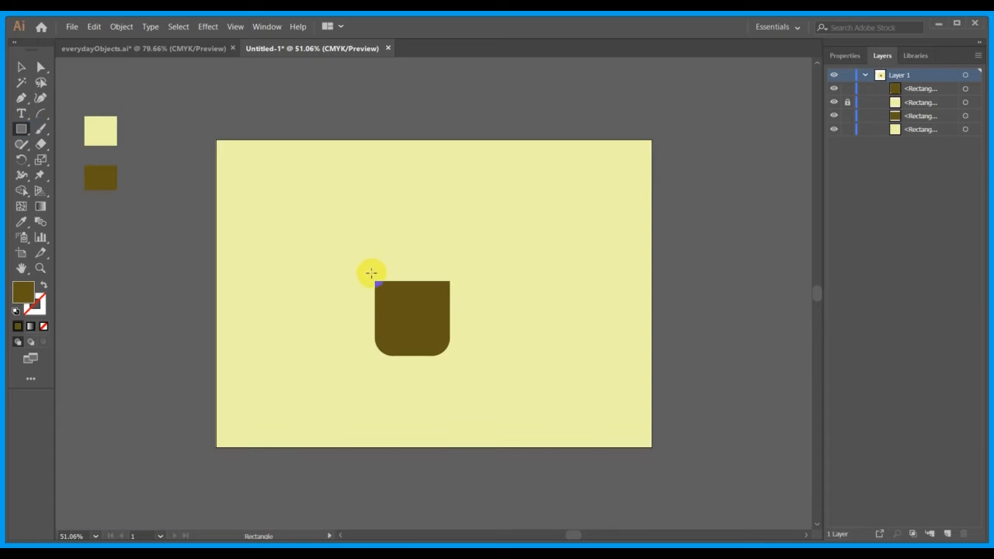
pyautogui.moveTo(369, 268); pyautogui.dragTo(456, 289)
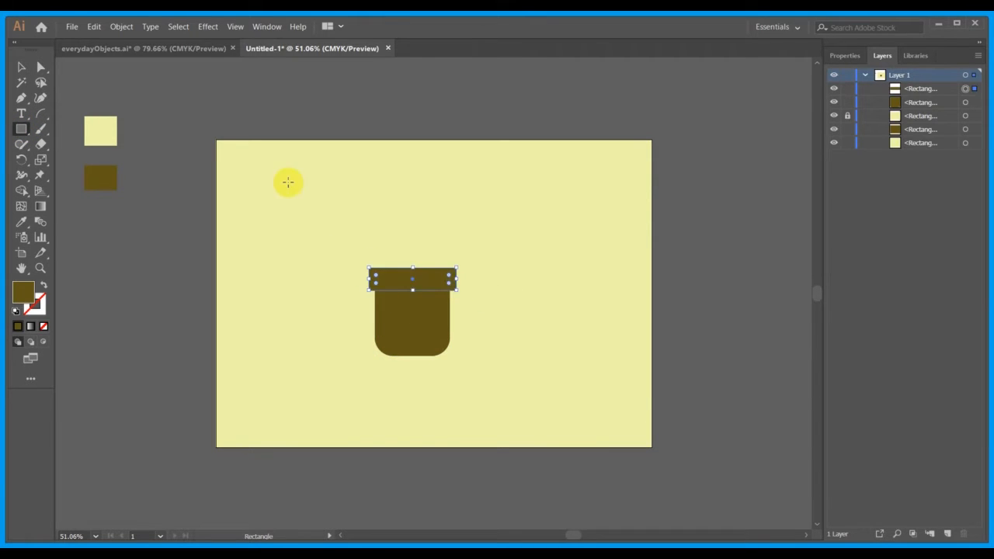
pyautogui.click(24, 223)
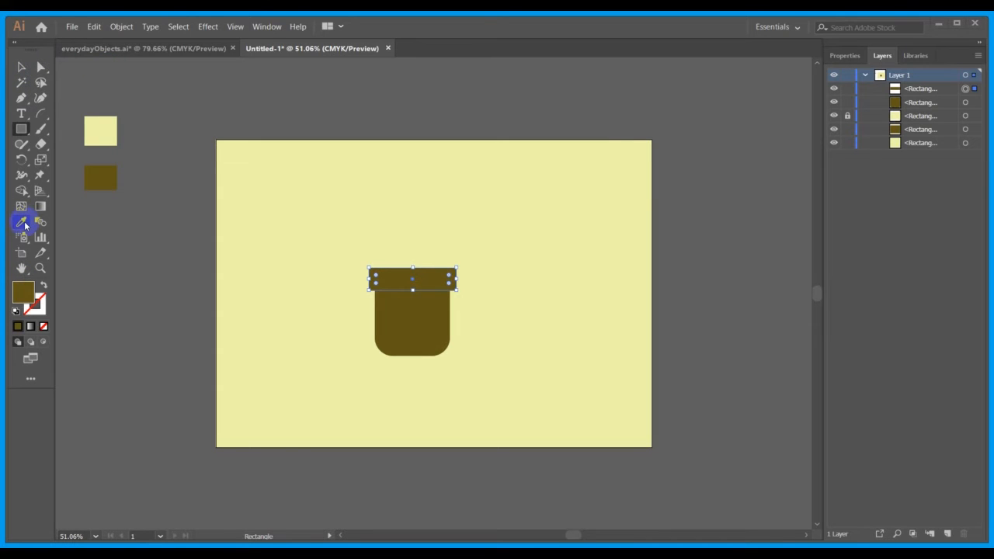
pyautogui.doubleClick(24, 292)
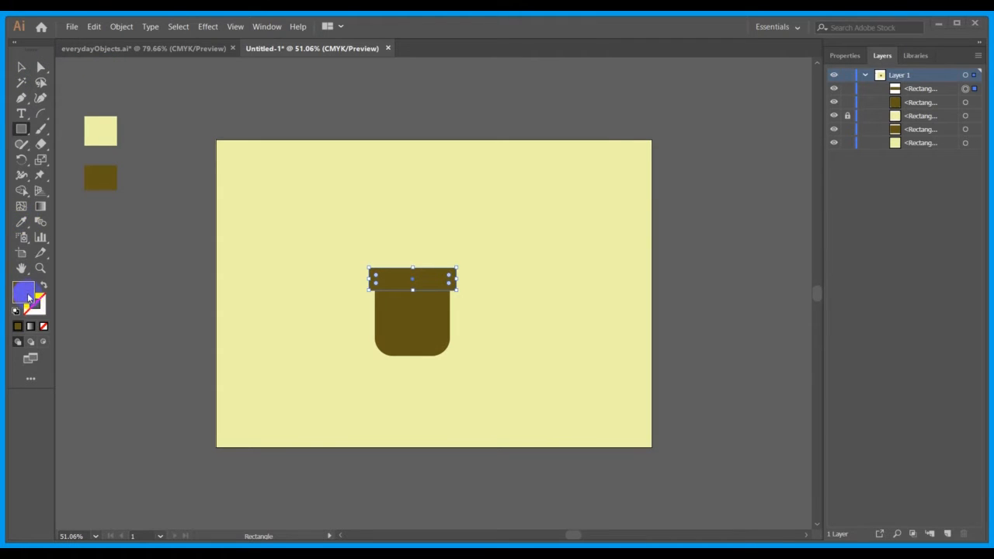
pyautogui.moveTo(377, 251); pyautogui.dragTo(311, 186)
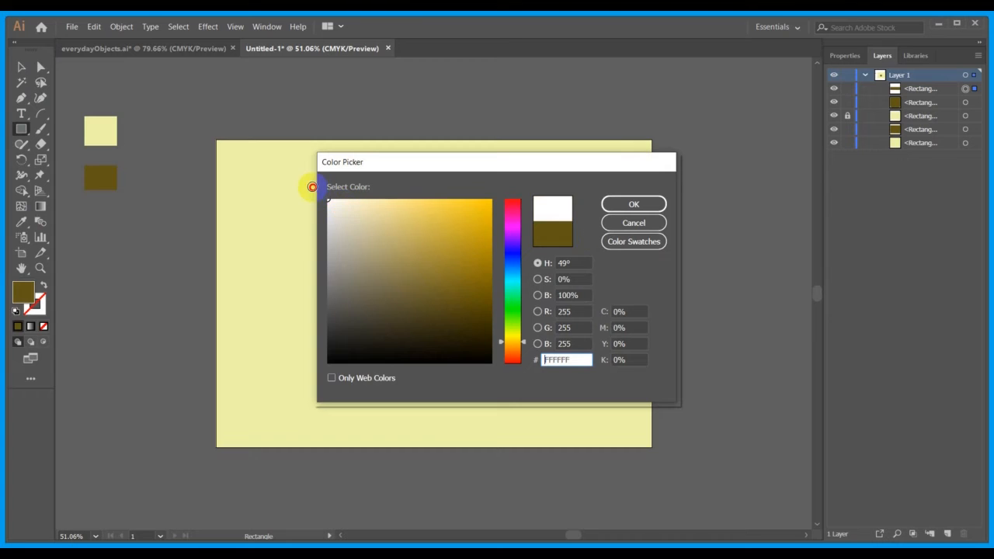
pyautogui.click(656, 204)
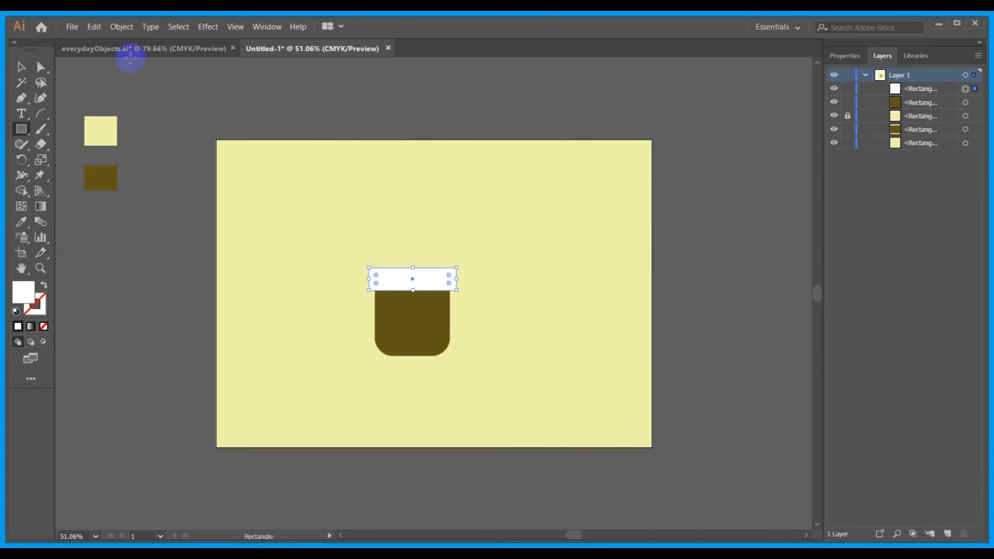
# Step: Reduce the height of the white rim rectangle and fully round its ends
pyautogui.click(21, 66)
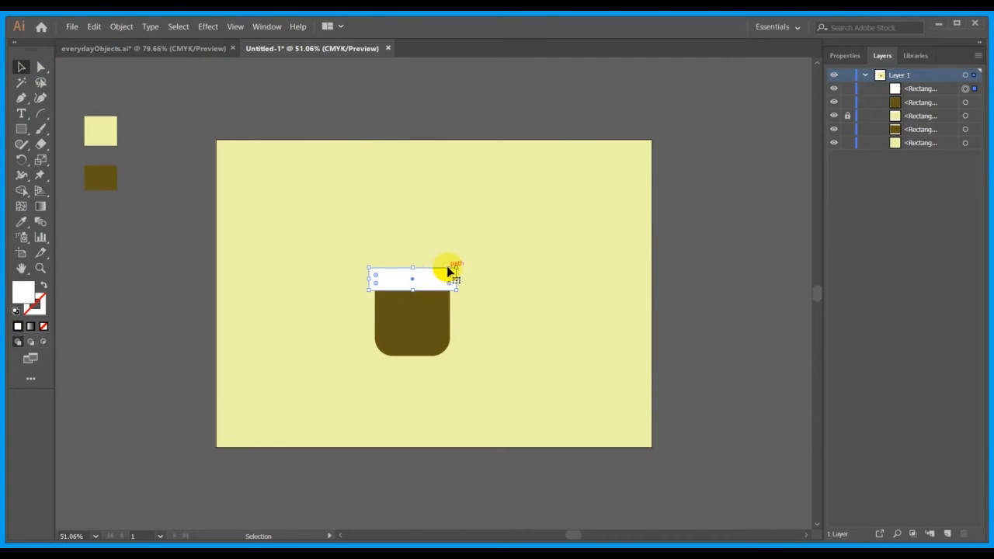
pyautogui.moveTo(450, 278); pyautogui.dragTo(413, 278)
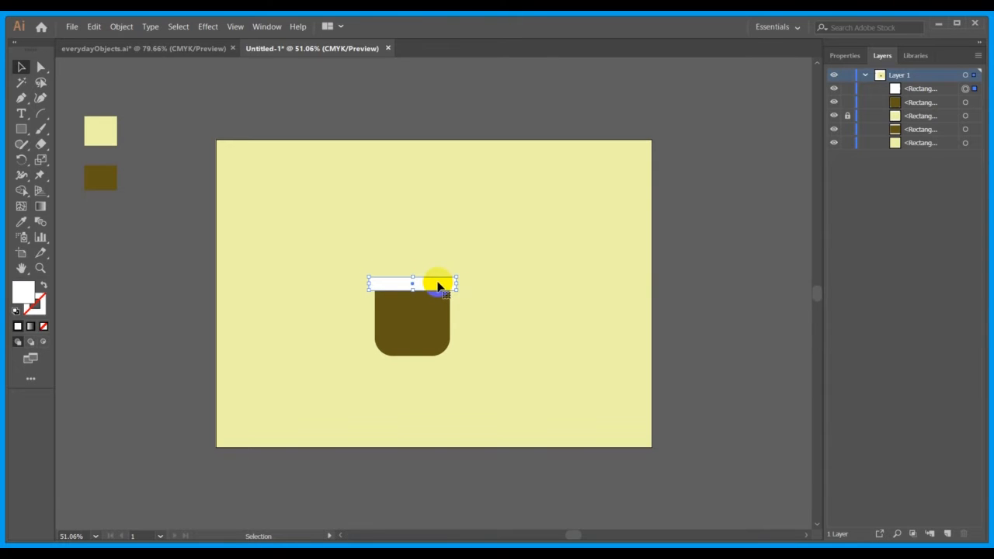
pyautogui.hotkey('ctrl', '1')
pyautogui.press('v')
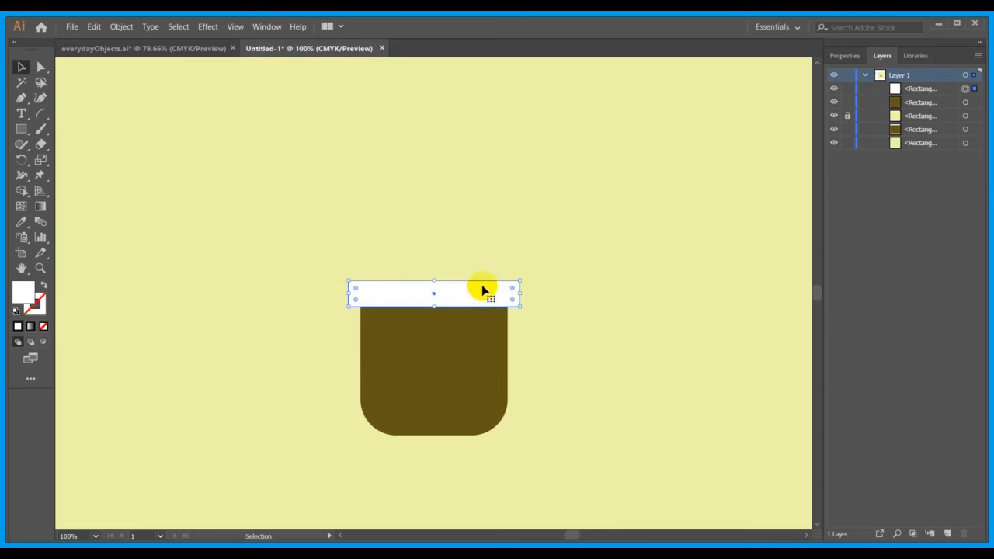
pyautogui.moveTo(512, 290); pyautogui.dragTo(496, 291)
pyautogui.click(597, 327)
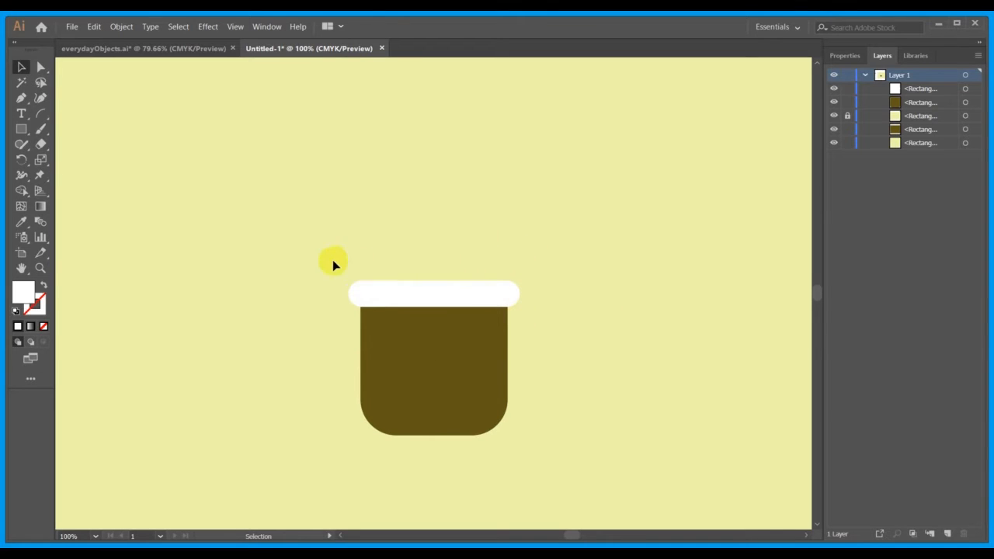
# Step: Centre the white rim and brown cup body horizontally on each other, and undo the trial vertical centring
pyautogui.moveTo(331, 262); pyautogui.dragTo(598, 507)
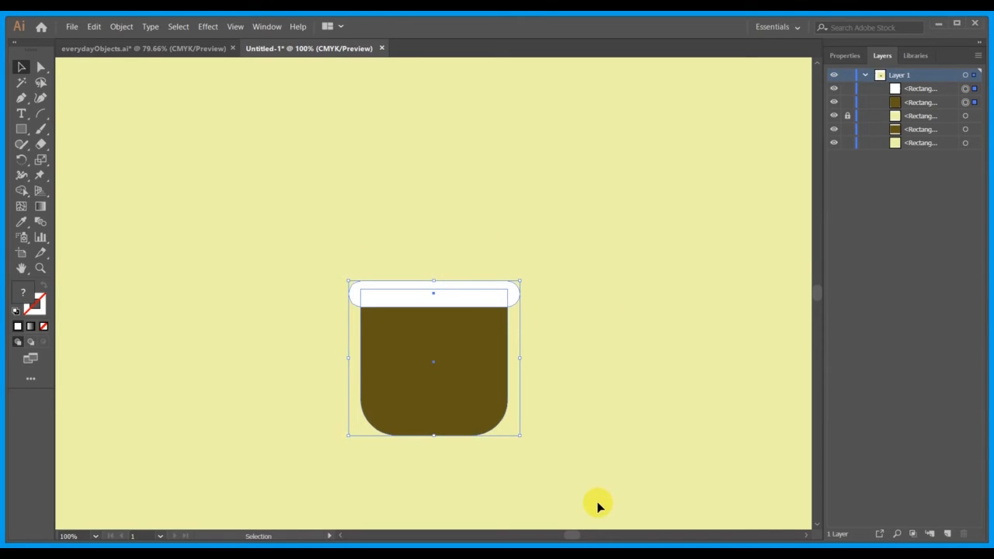
pyautogui.click(844, 55)
pyautogui.click(881, 308)
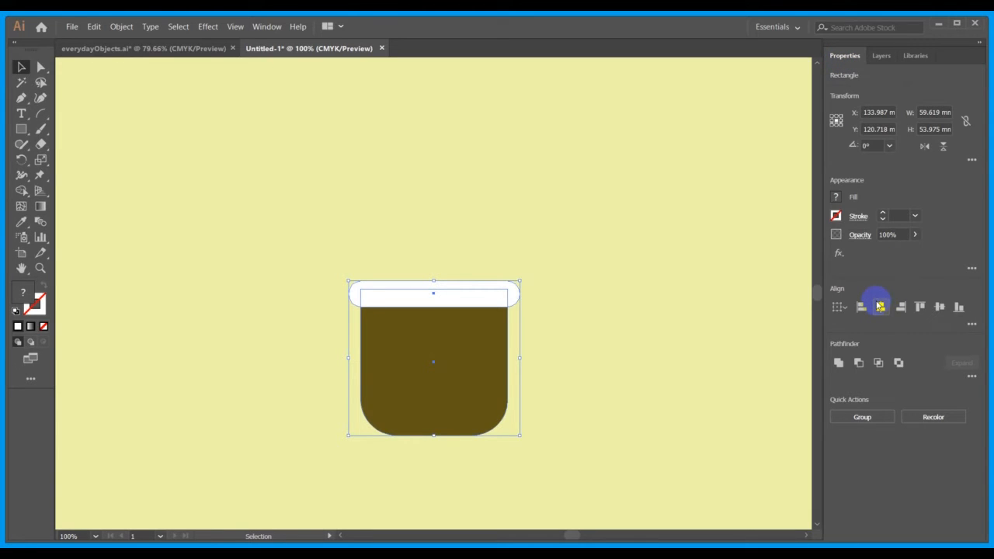
pyautogui.click(940, 308)
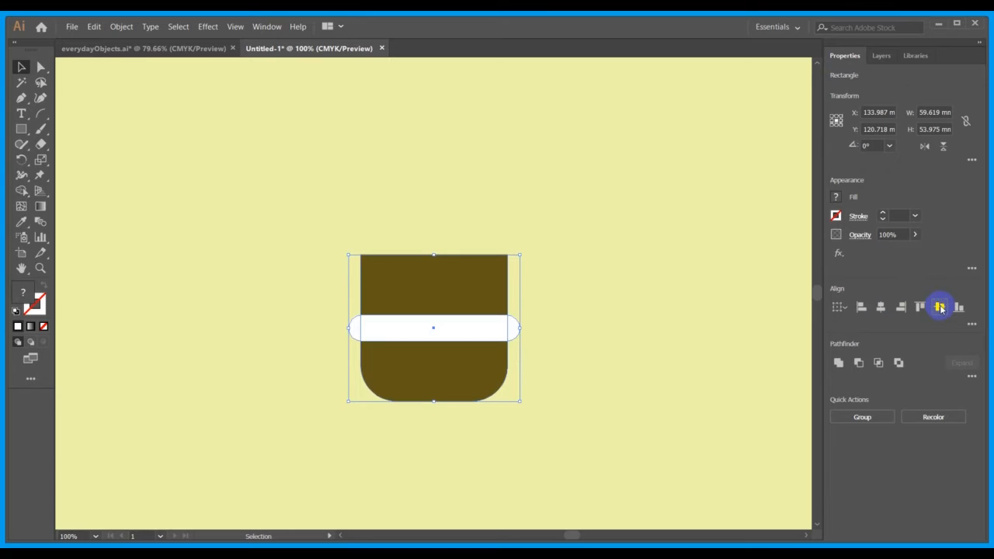
pyautogui.hotkey('ctrl', 'z')
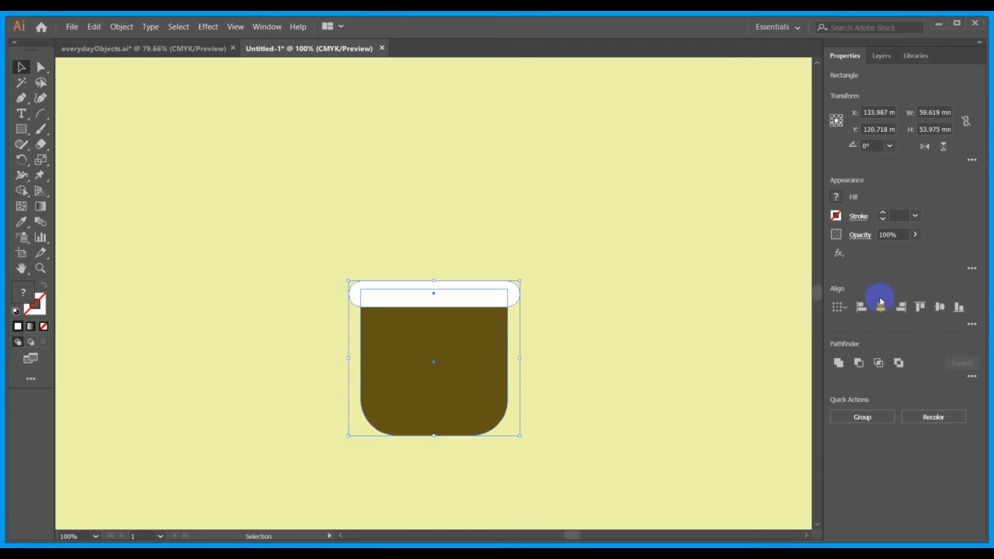
pyautogui.click(673, 317)
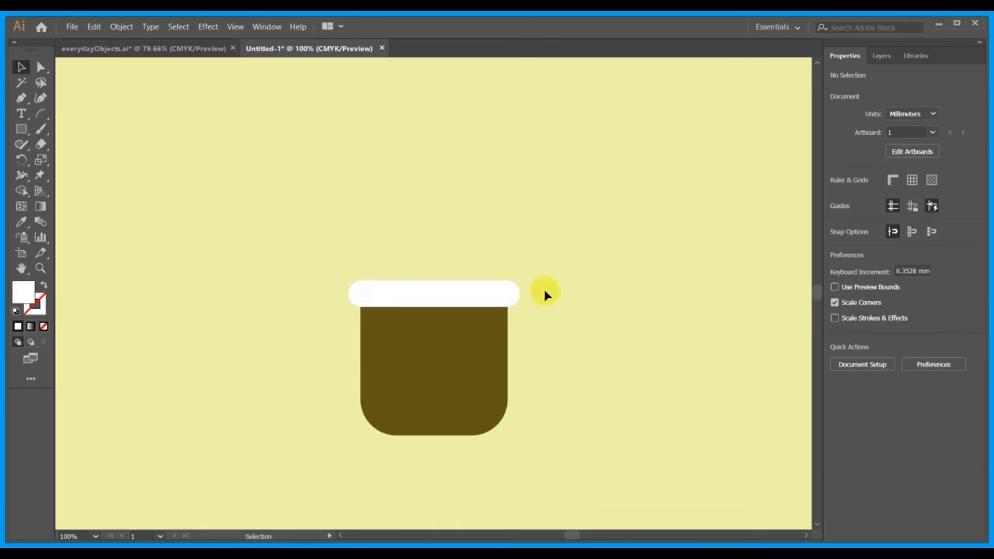
# Step: Check the reference mug's handle, draw a circle about 34 mm across to the right of the cup, and give it a 10 pt stroke
pyautogui.click(198, 48)
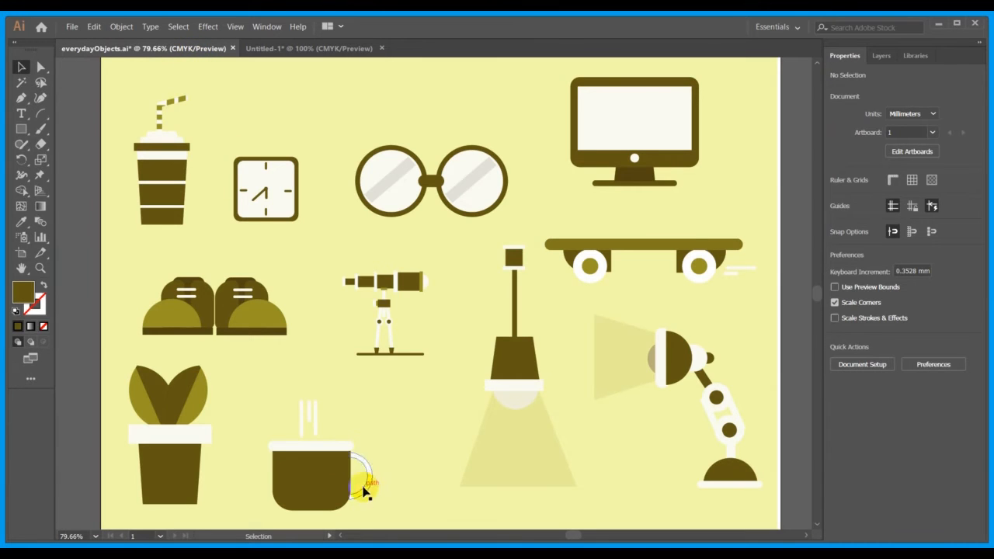
pyautogui.click(257, 47)
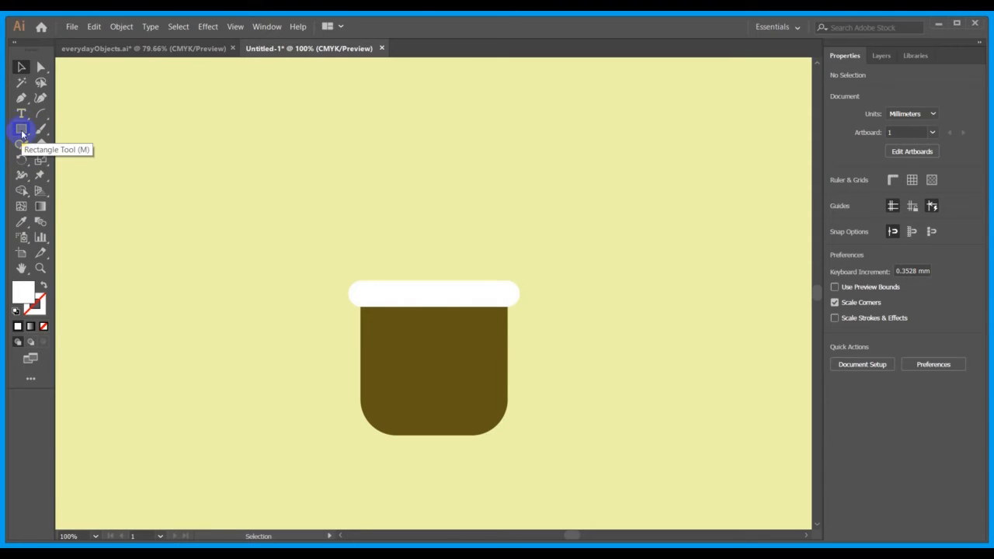
pyautogui.moveTo(22, 132); pyautogui.dragTo(91, 160)
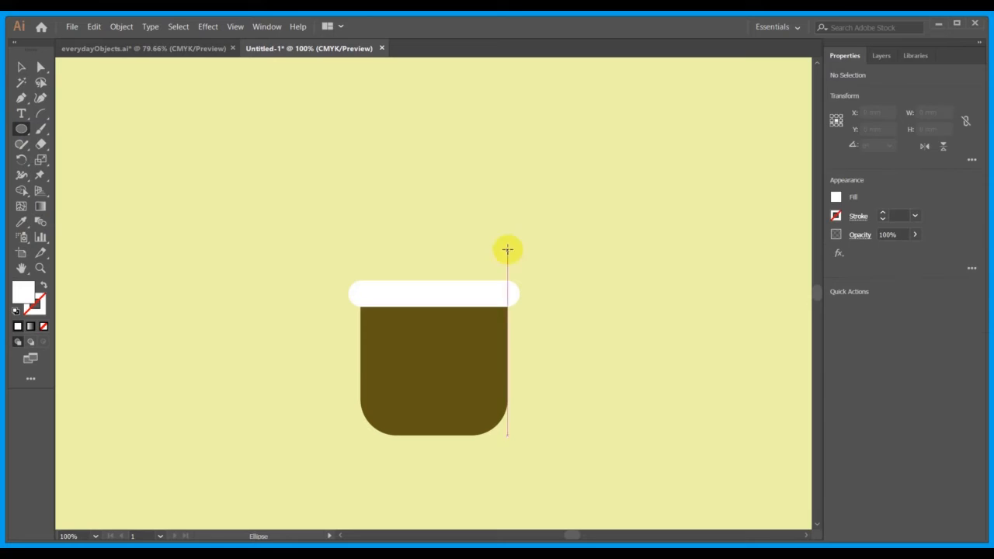
pyautogui.moveTo(554, 306); pyautogui.dragTo(630, 403)
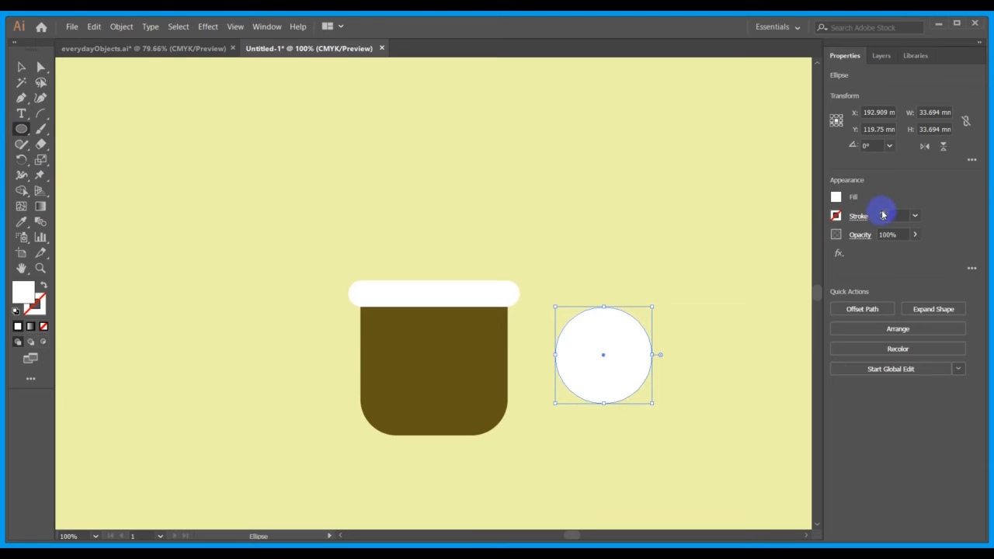
pyautogui.click(883, 214)
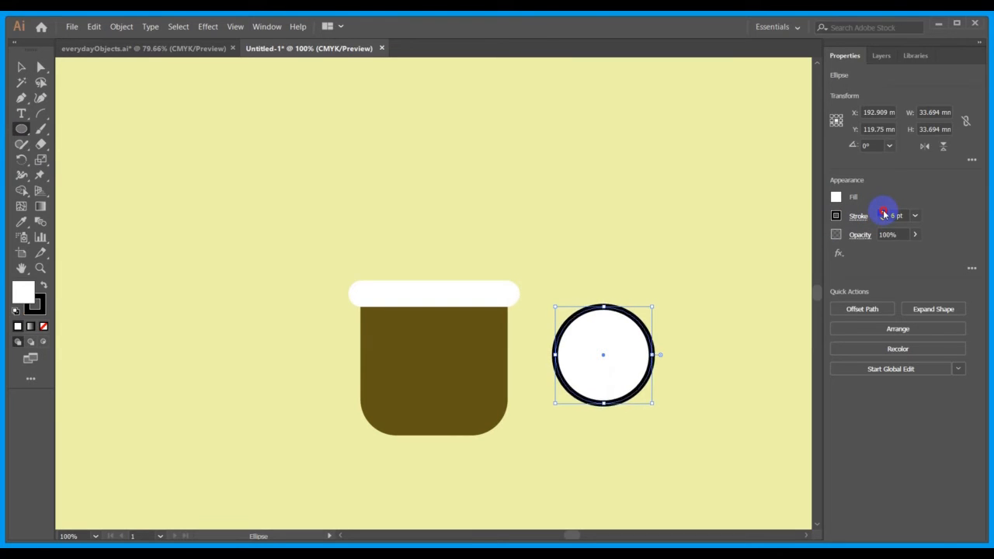
pyautogui.click(883, 219)
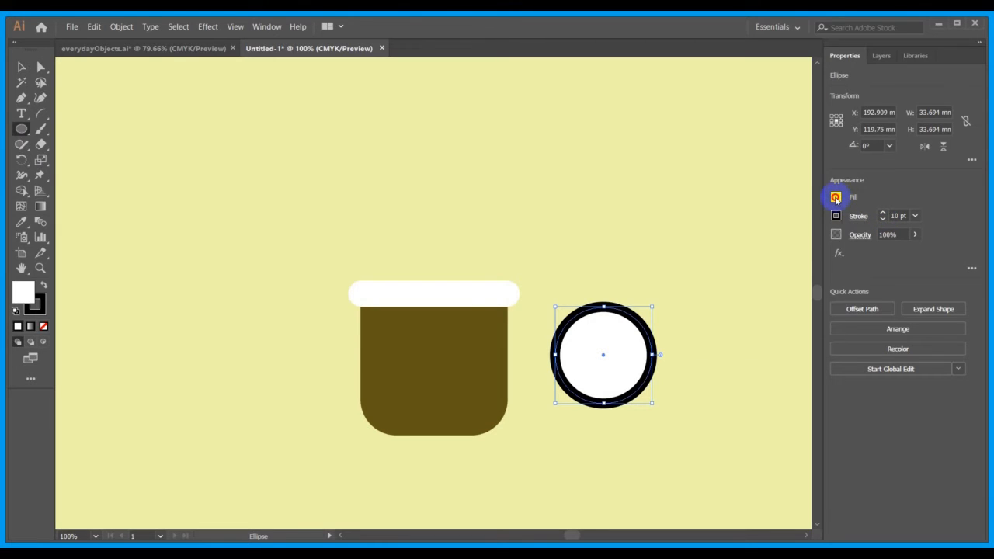
pyautogui.click(836, 197)
pyautogui.click(701, 246)
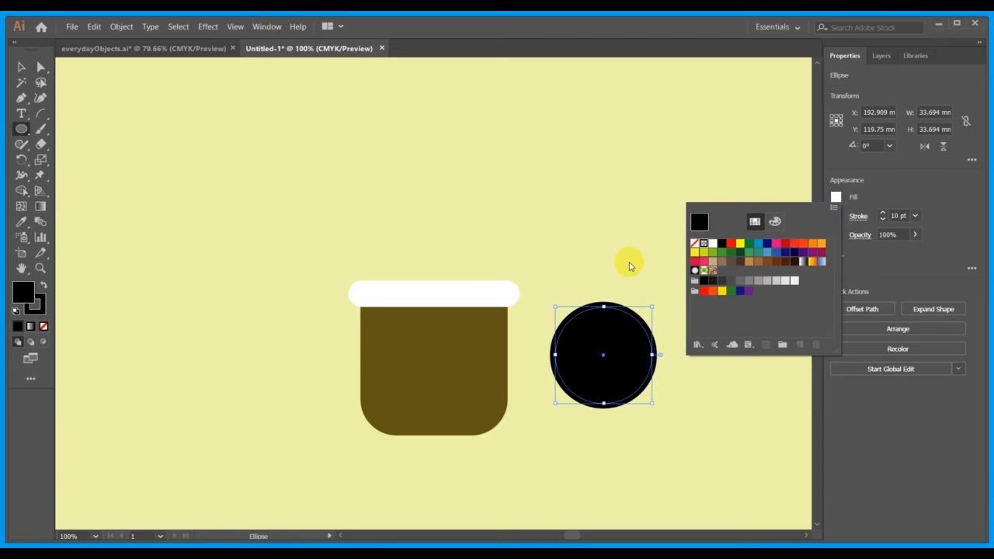
pyautogui.click(699, 412)
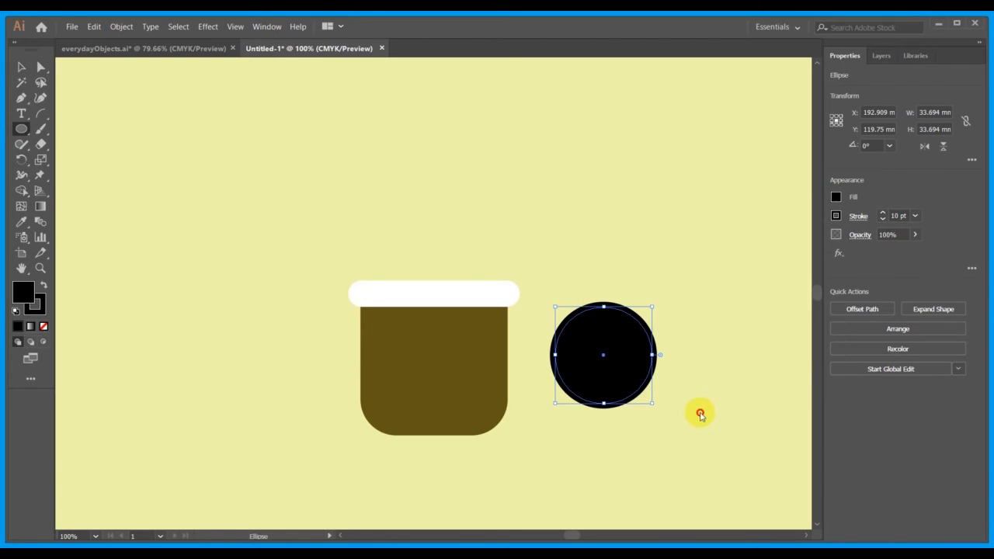
pyautogui.click(573, 219)
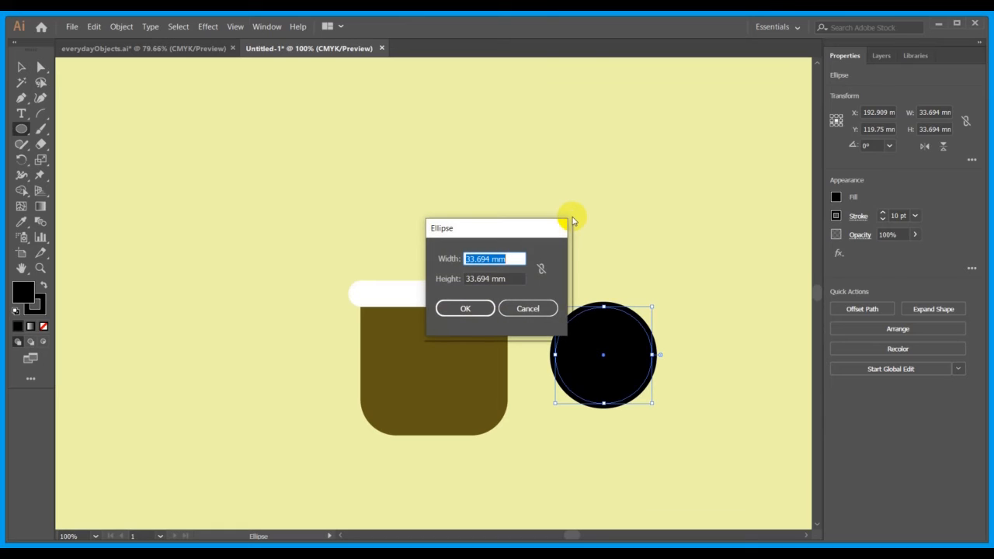
pyautogui.press('Escape')
# Step: Remove the circle's fill so that only its black outline is drawn
pyautogui.click(836, 199)
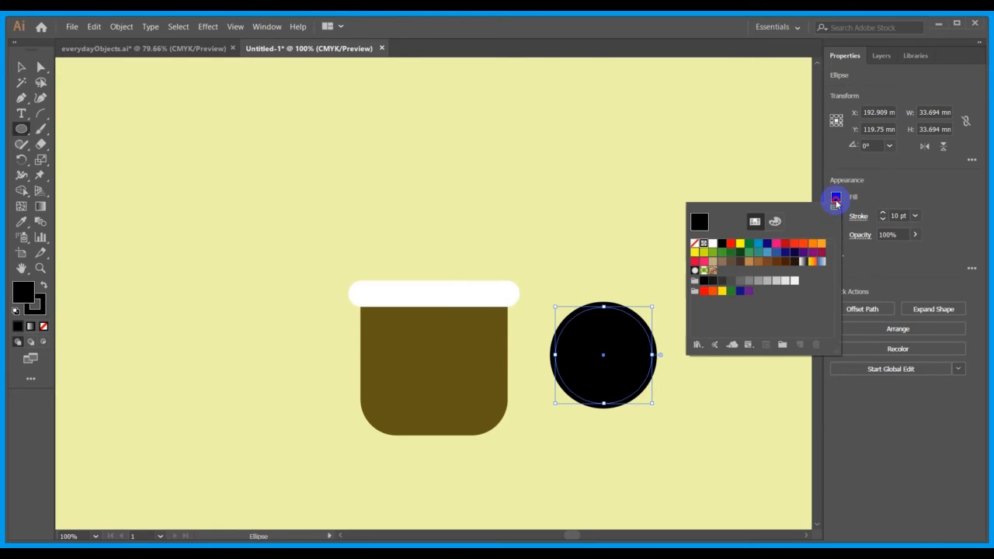
pyautogui.click(694, 245)
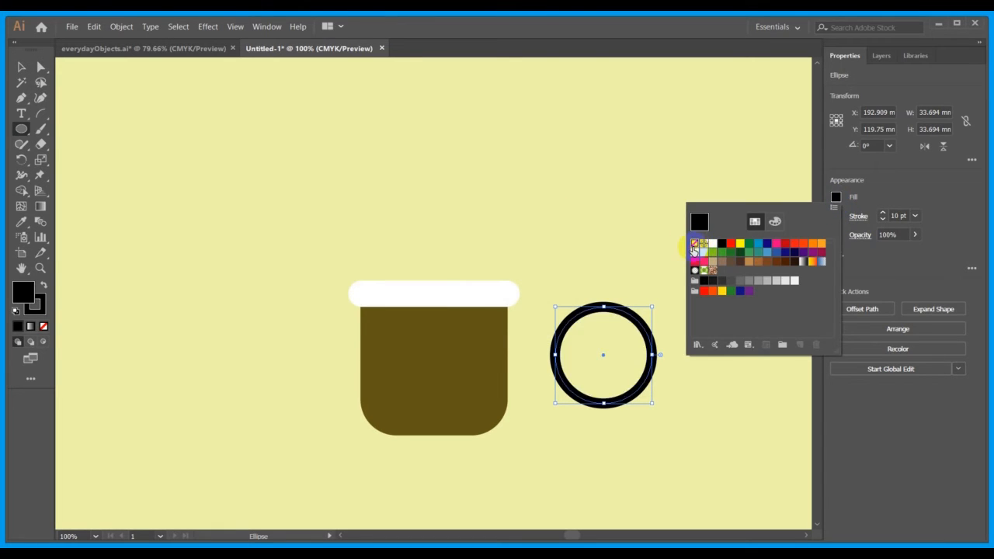
pyautogui.click(623, 265)
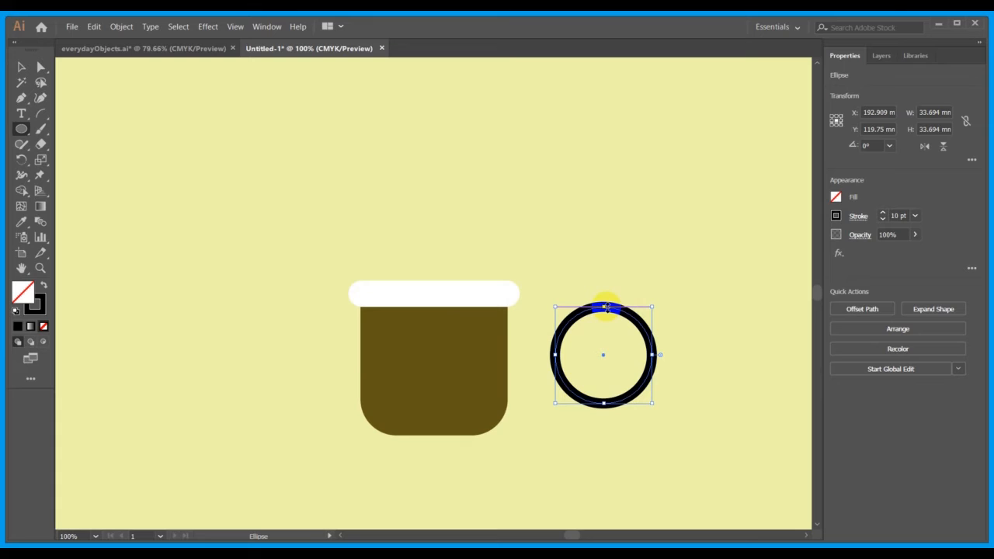
# Step: Delete the leftmost anchor point of the circle to leave a right-facing half ring for the handle
pyautogui.click(46, 68)
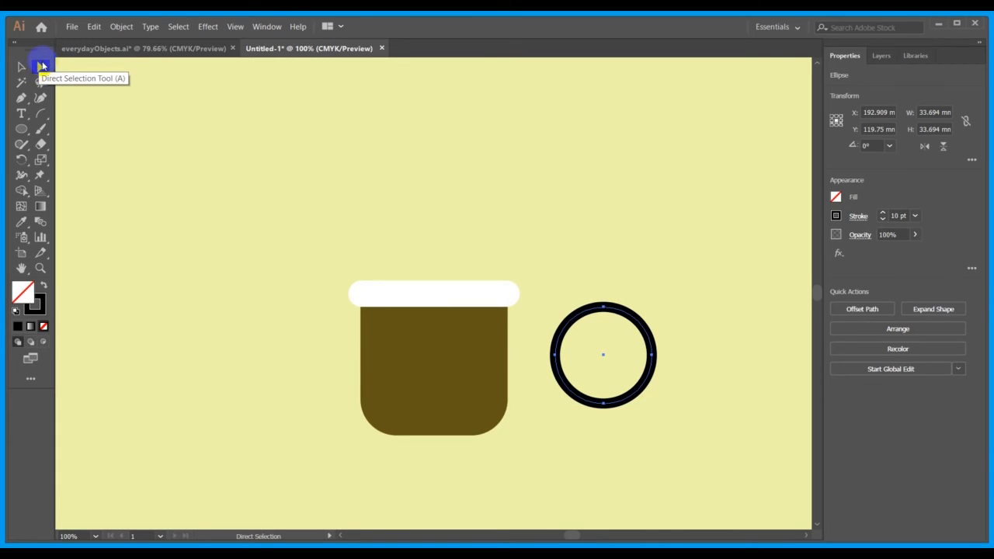
pyautogui.click(604, 306)
pyautogui.click(554, 355)
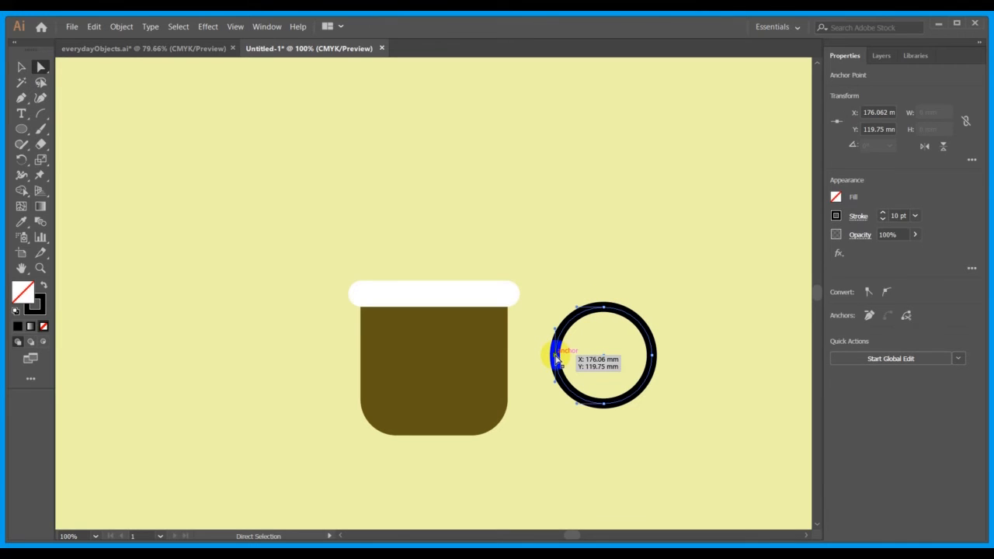
pyautogui.press('Delete')
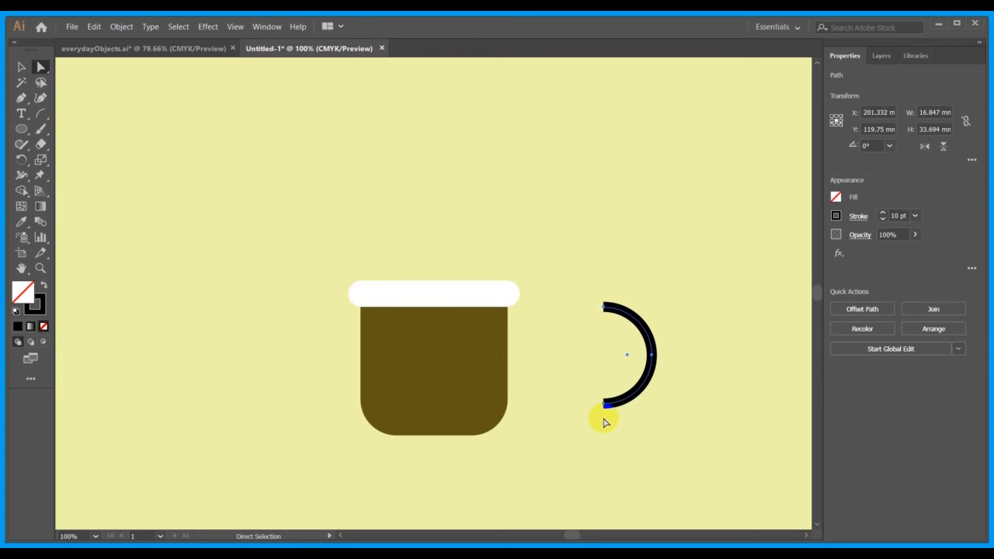
# Step: Give the half ring's stroke round caps
pyautogui.click(858, 218)
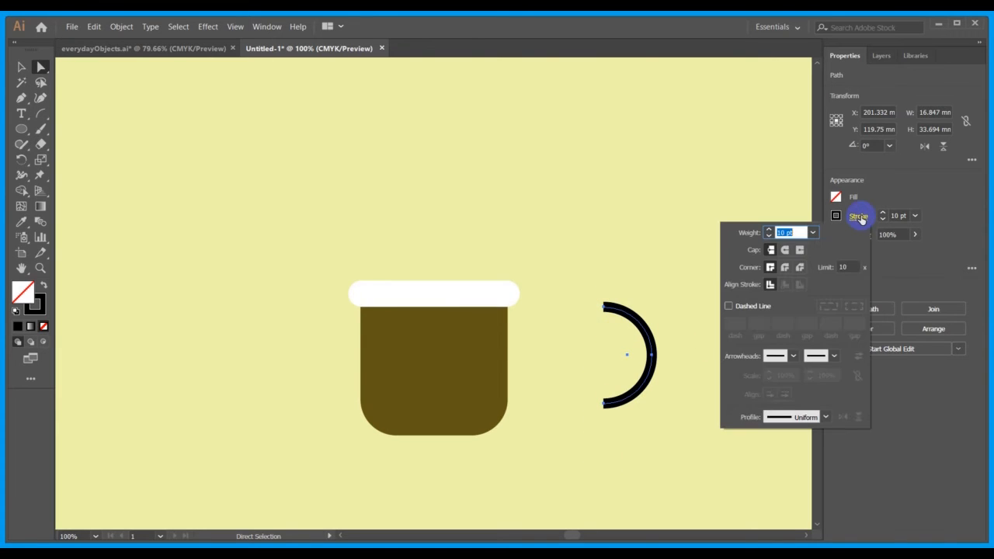
pyautogui.click(784, 249)
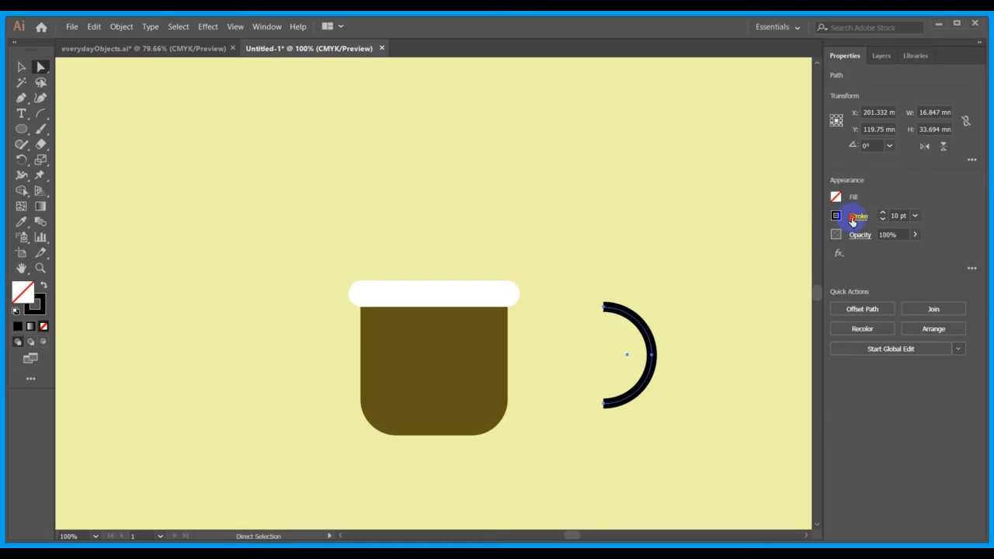
pyautogui.click(854, 217)
pyautogui.click(784, 251)
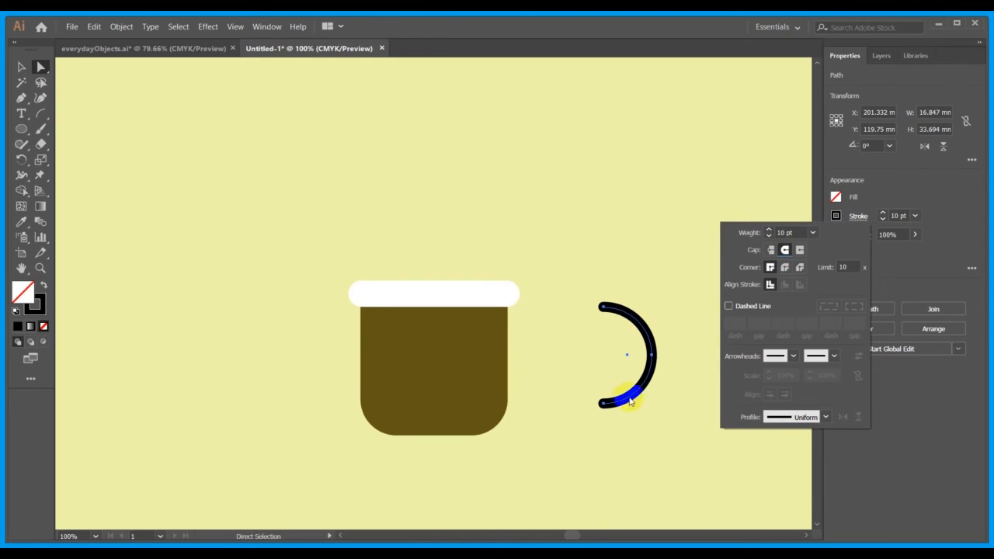
pyautogui.click(652, 358)
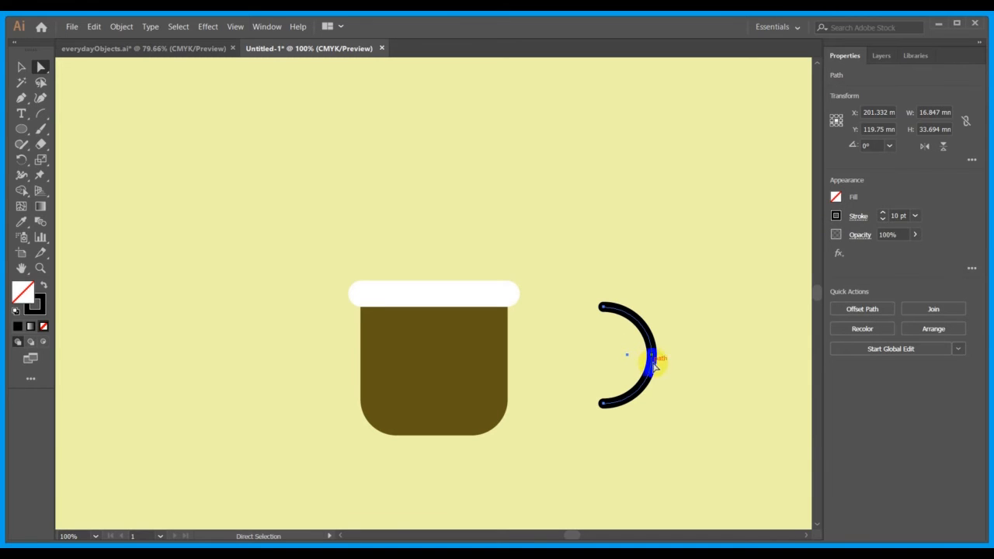
# Step: Move the half ring against the right edge of the cup body so its ends touch the side
pyautogui.click(22, 66)
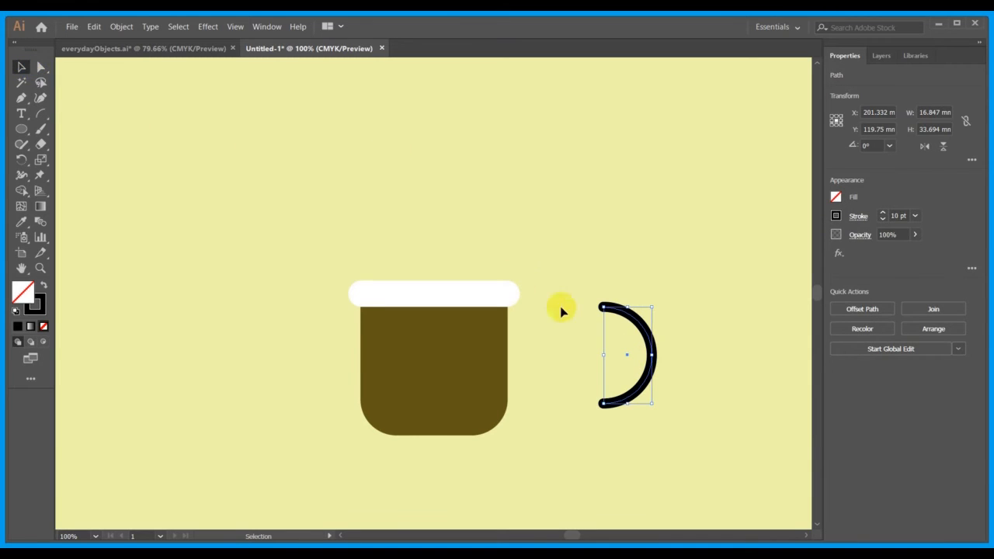
pyautogui.moveTo(651, 347); pyautogui.dragTo(556, 358)
pyautogui.click(593, 362)
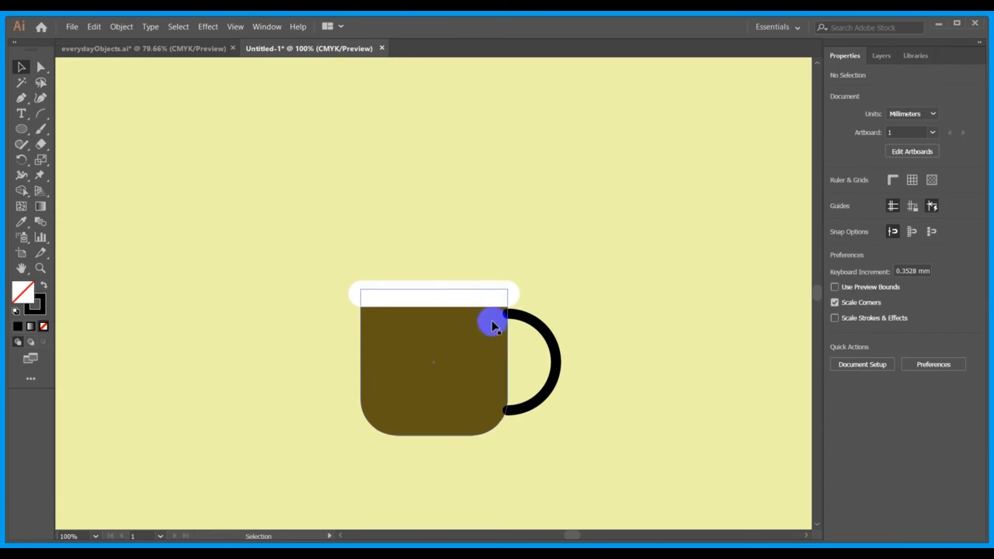
# Step: Select the cup body and white rim together and bring them to the front of the handle
pyautogui.moveTo(381, 244); pyautogui.dragTo(444, 434)
pyautogui.rightClick(420, 355)
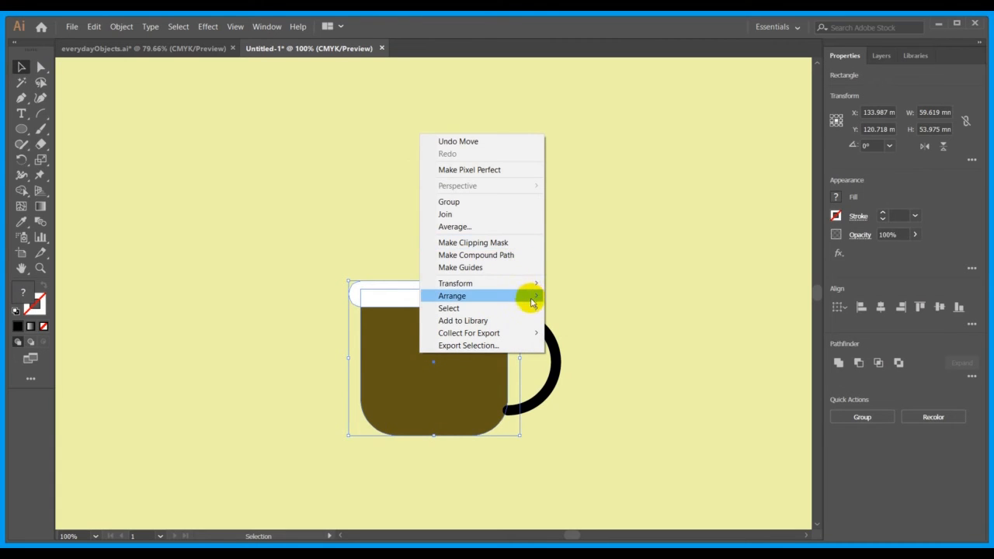
pyautogui.moveTo(528, 296)
pyautogui.click(569, 291)
pyautogui.click(616, 295)
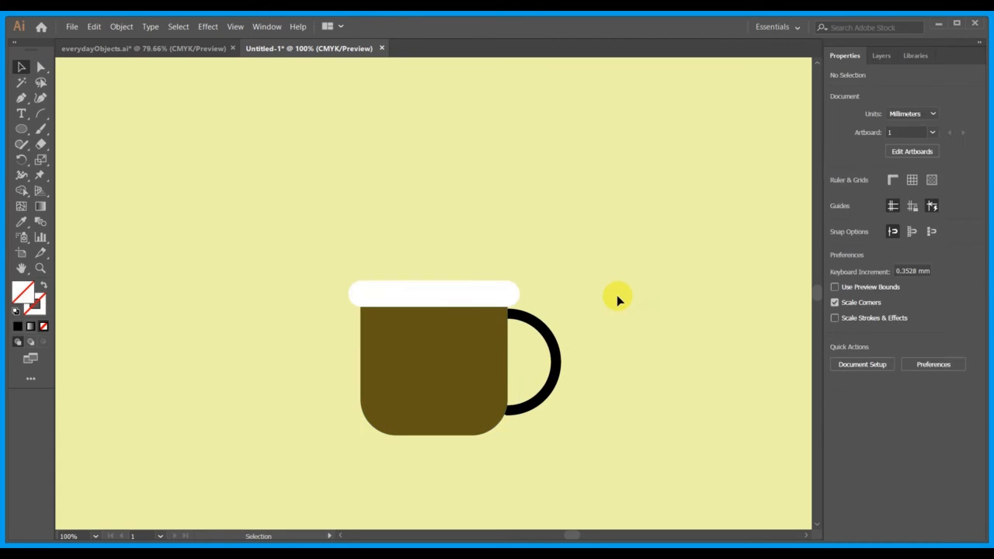
# Step: Nudge the black handle about 2 mm to the left so its ends tuck further behind the cup body
pyautogui.click(548, 378)
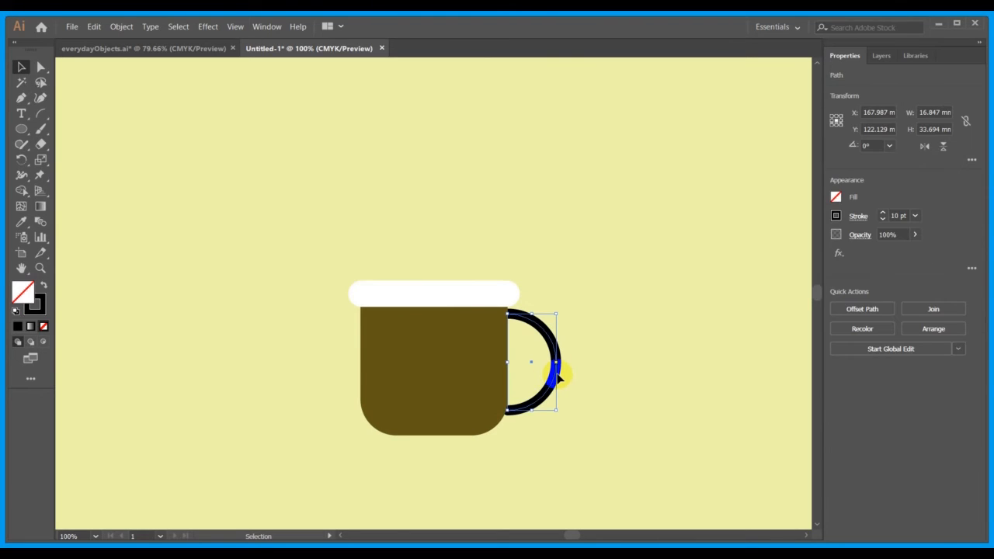
pyautogui.press('Left')
pyautogui.press('Left')
pyautogui.press('Left')
pyautogui.press('Left')
pyautogui.press('Left')
pyautogui.press('Left')
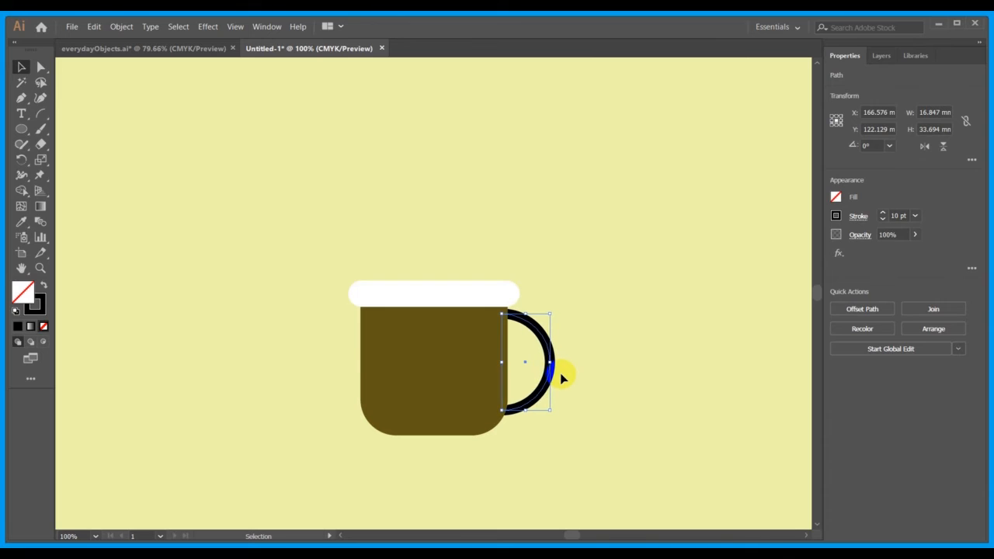
pyautogui.click(639, 385)
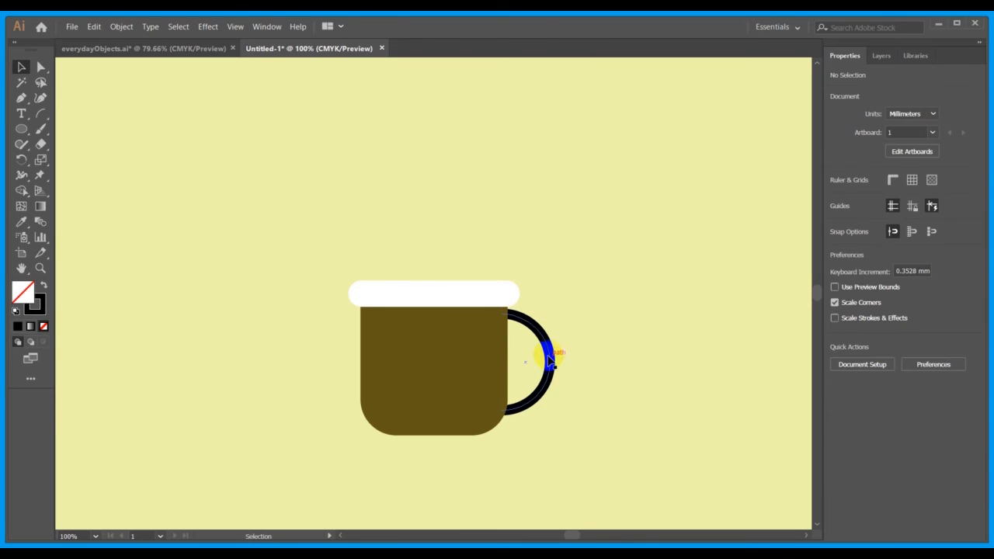
# Step: Check the mug handle in everydayObjects.ai, return to the drawing and select the black handle
pyautogui.click(192, 47)
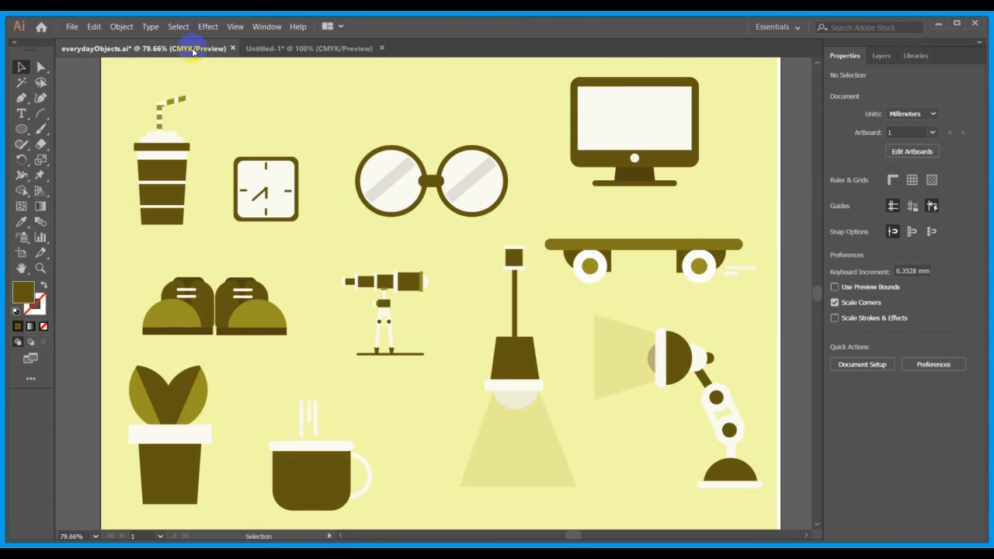
pyautogui.click(256, 49)
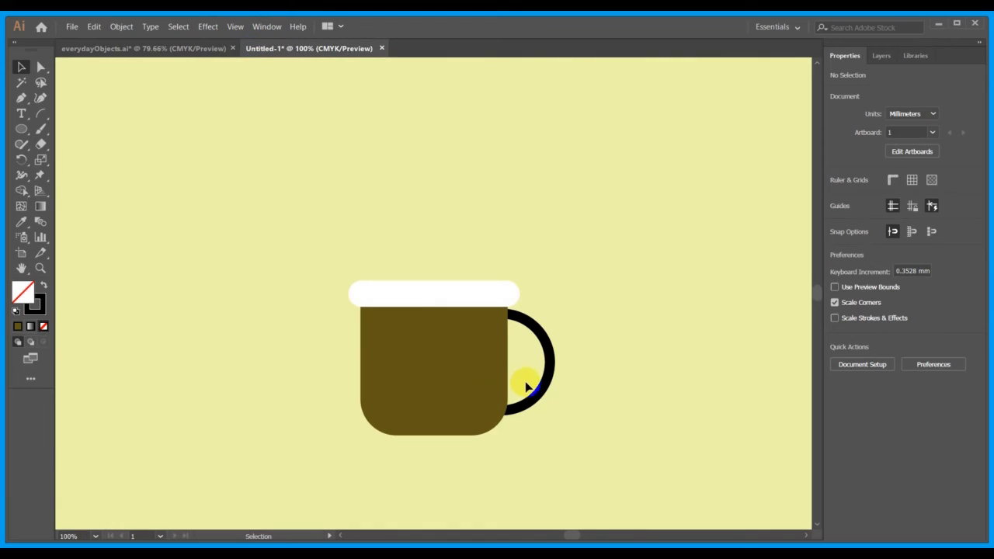
pyautogui.click(546, 379)
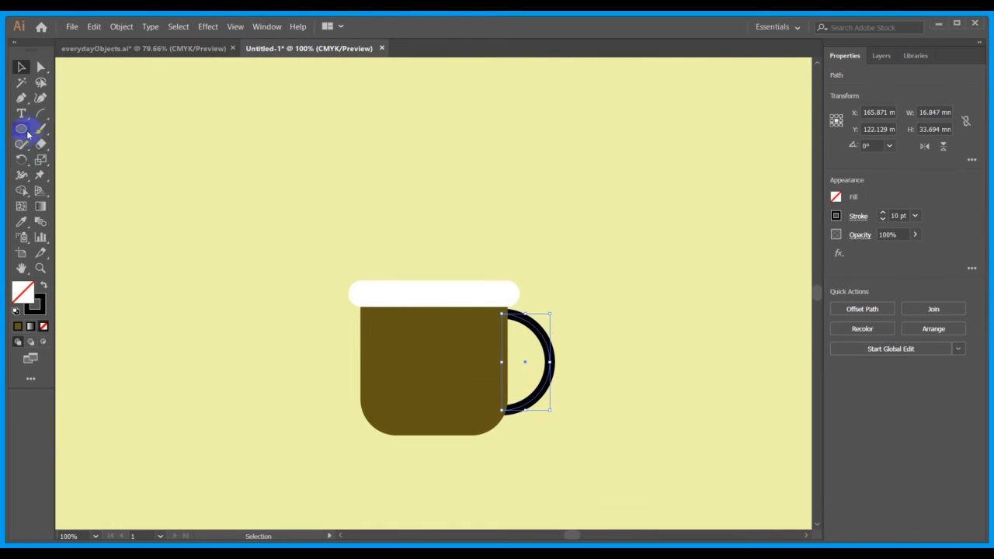
pyautogui.click(21, 224)
pyautogui.click(450, 297)
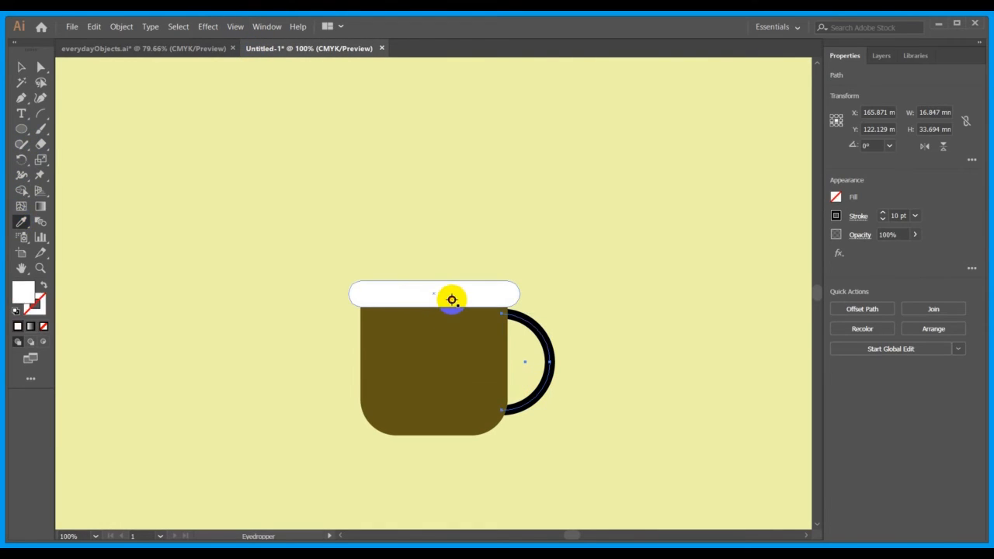
pyautogui.hotkey('ctrl', 'z')
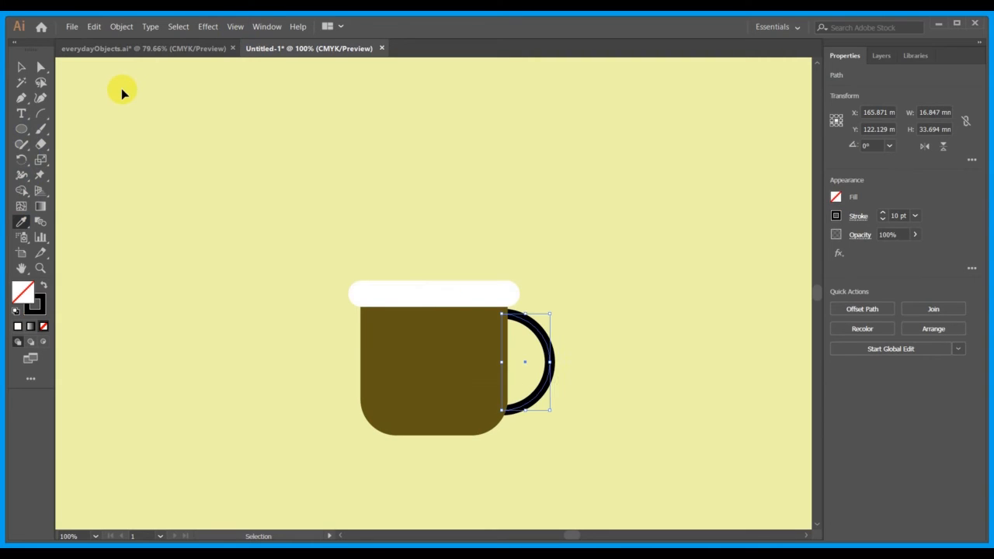
# Step: Change the selected handle's stroke colour to the white swatch, and deselect it
pyautogui.click(836, 216)
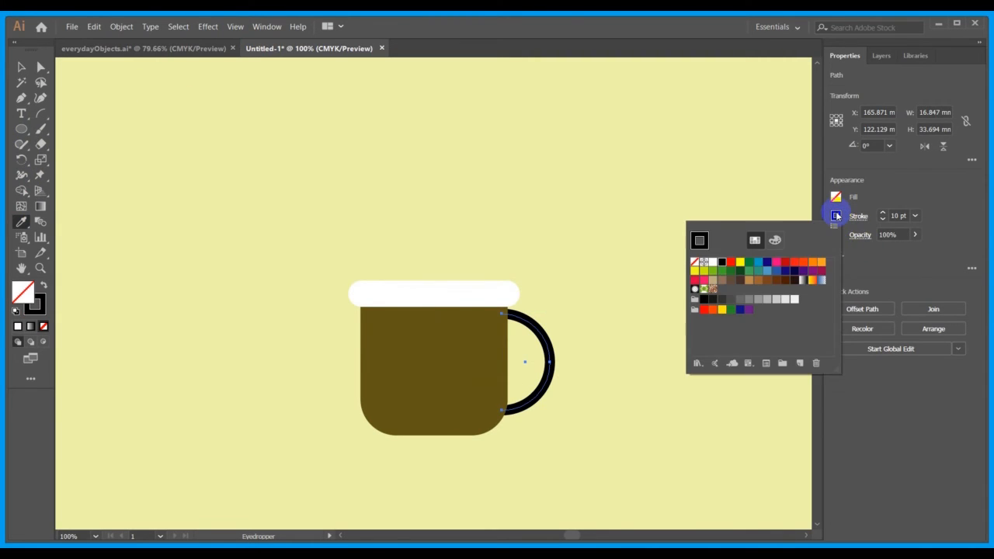
pyautogui.click(708, 262)
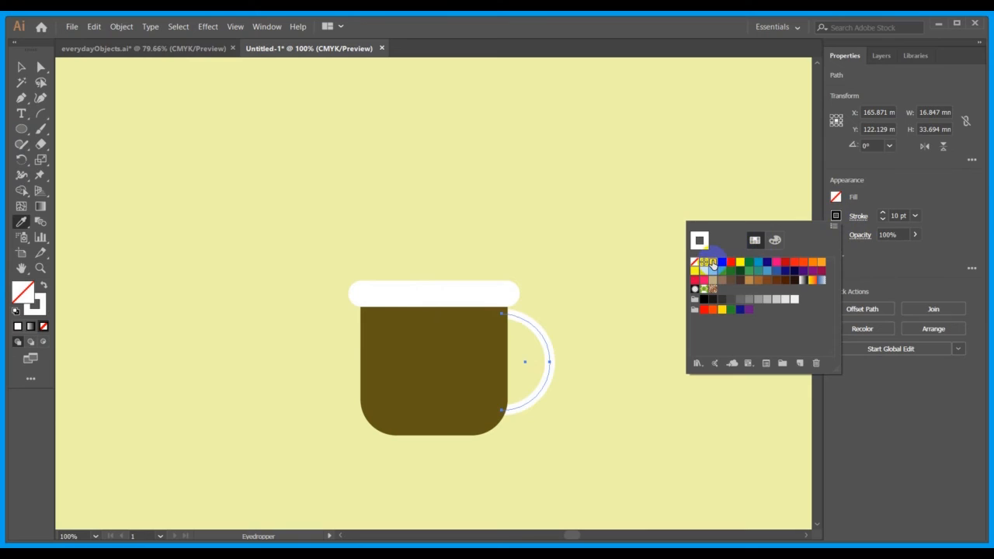
pyautogui.click(28, 70)
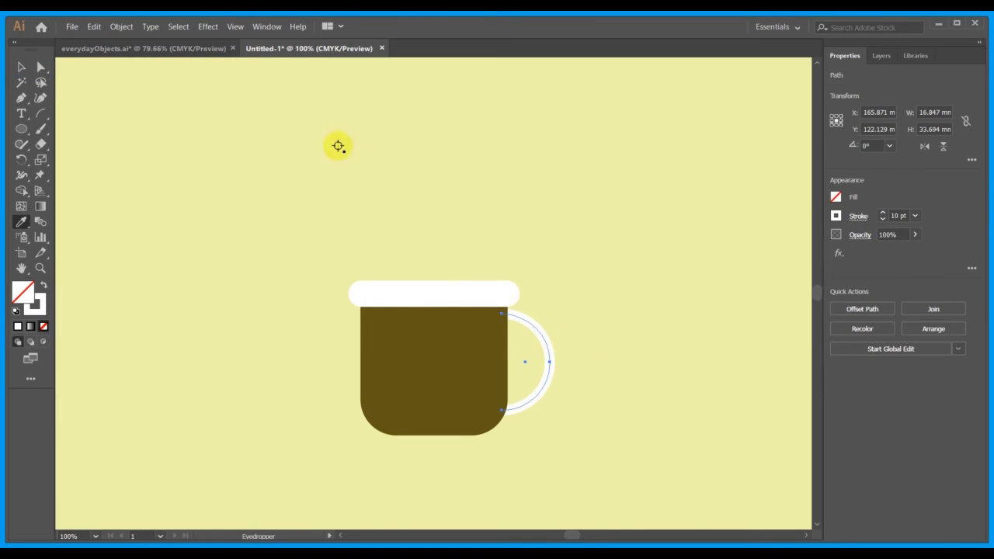
pyautogui.click(22, 69)
pyautogui.click(342, 181)
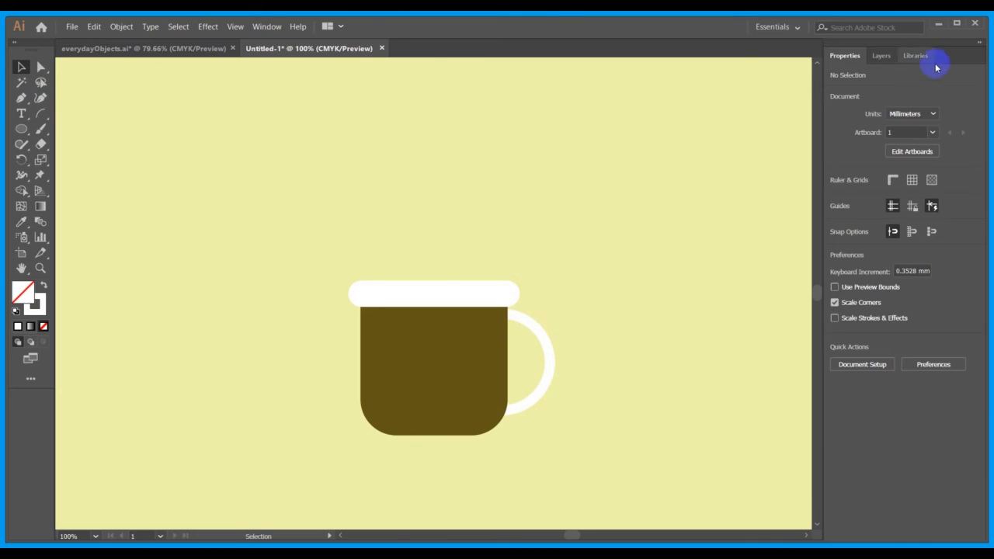
pyautogui.click(936, 25)
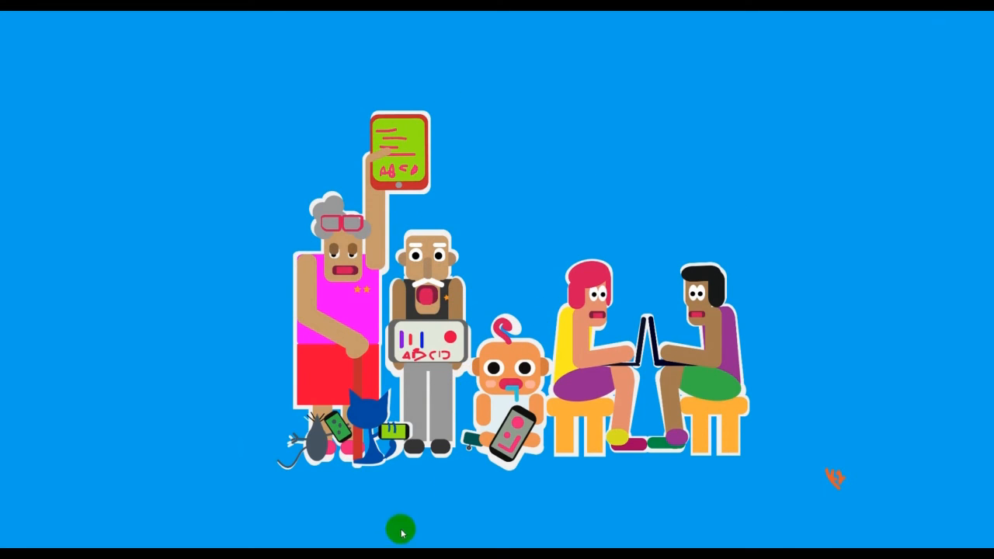
pyautogui.click(468, 470)
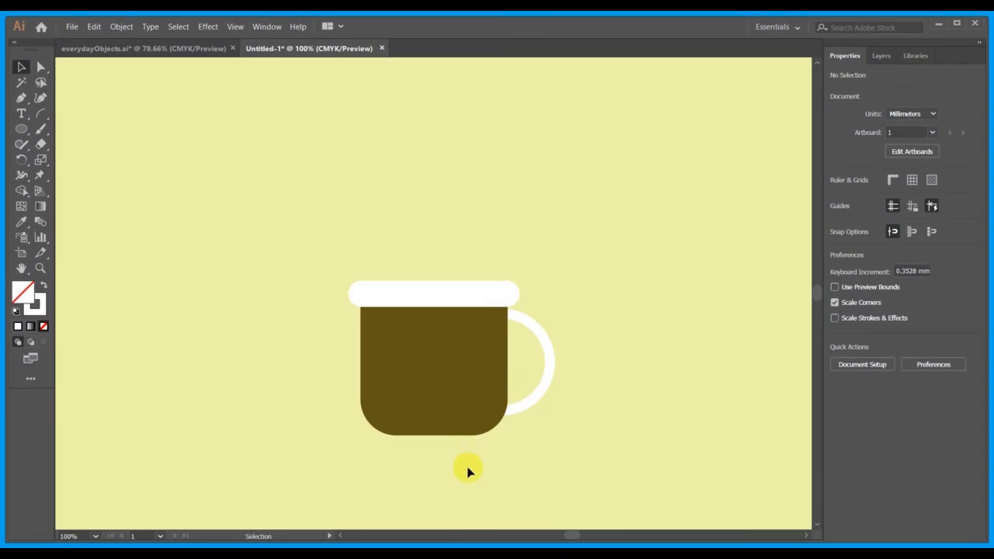
# Step: Expand the white mug handle's fill and stroke into a filled shape, and deselect it
pyautogui.click(536, 334)
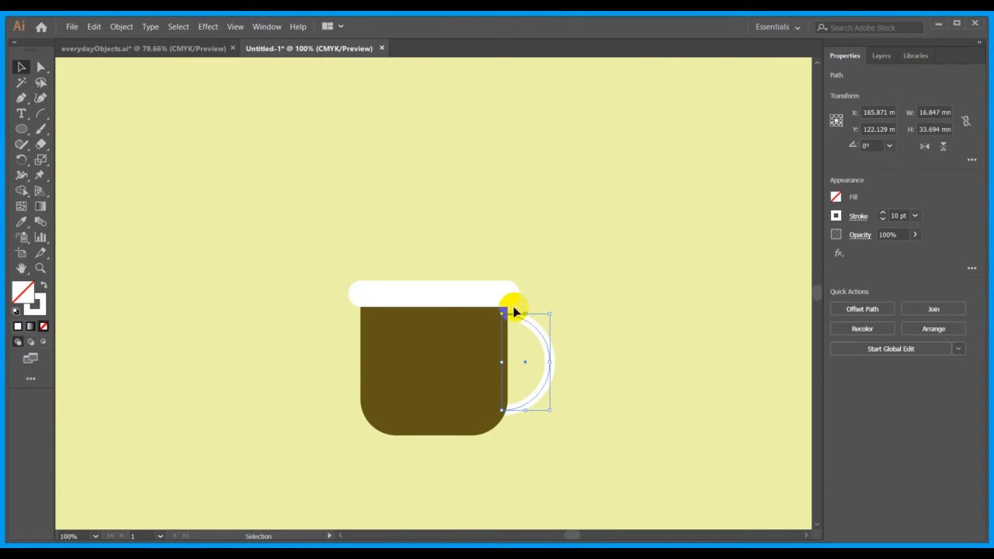
pyautogui.click(122, 26)
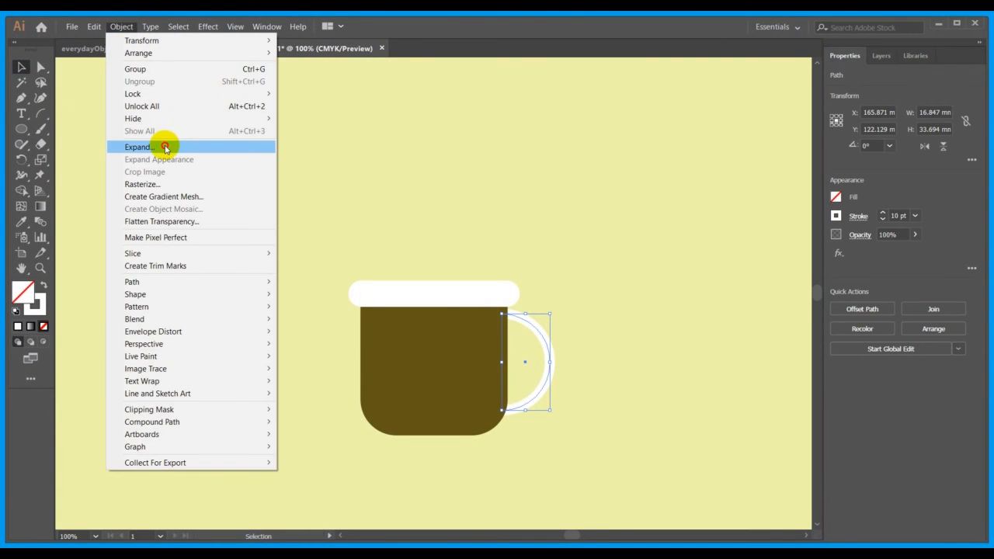
pyautogui.click(164, 147)
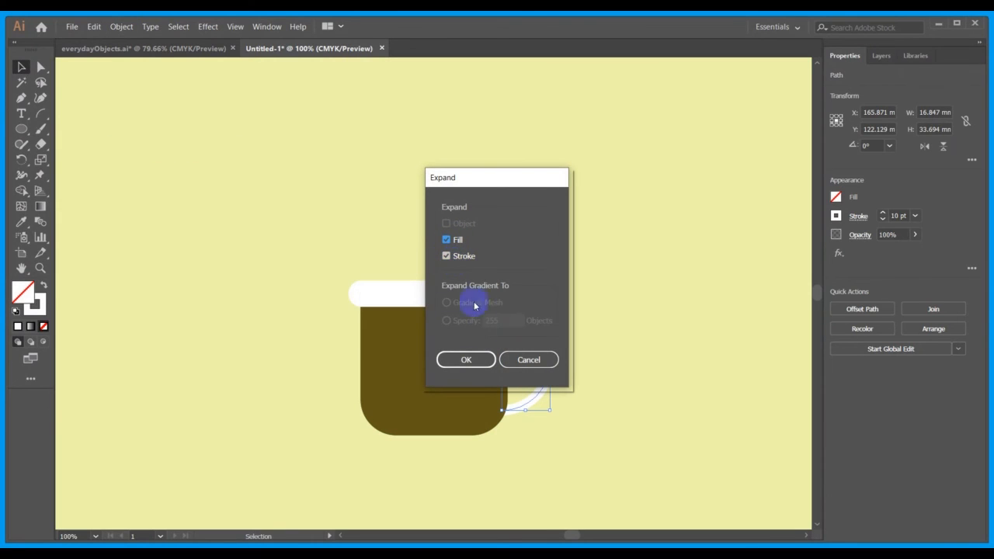
pyautogui.click(479, 361)
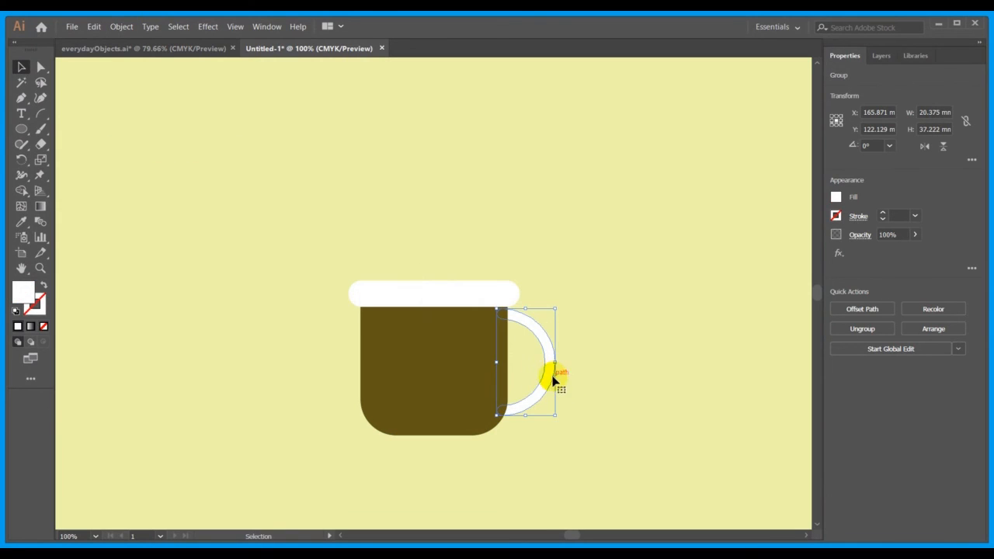
pyautogui.click(595, 366)
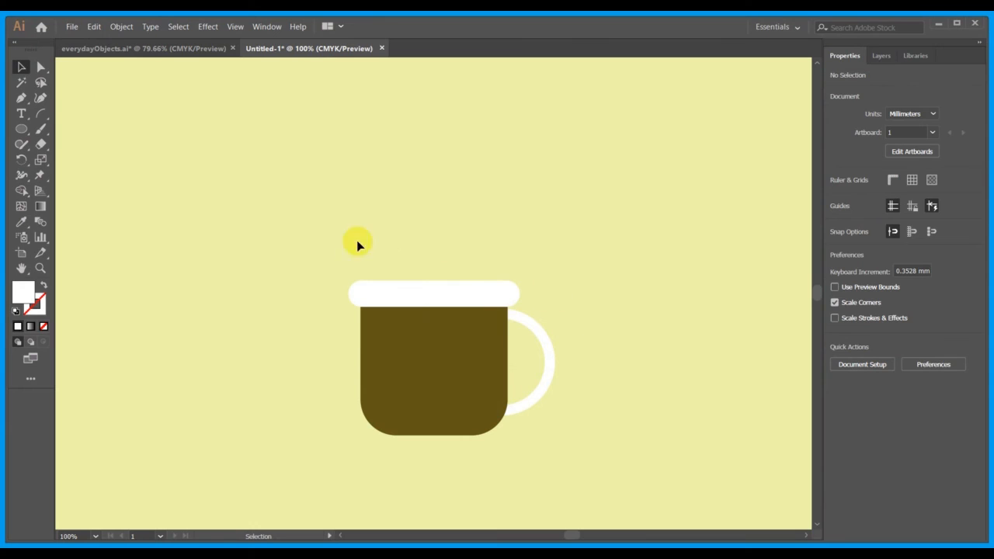
# Step: Check the steam in everydayObjects.ai, then draw a white vertical rectangle about 4.9 by 23.4 mm just above the mug's rim
pyautogui.click(189, 48)
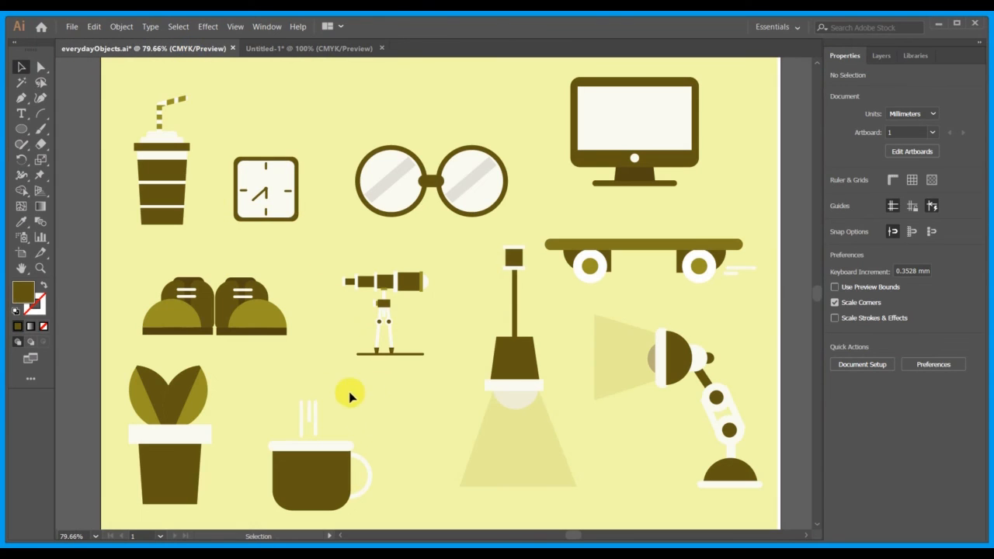
pyautogui.click(273, 48)
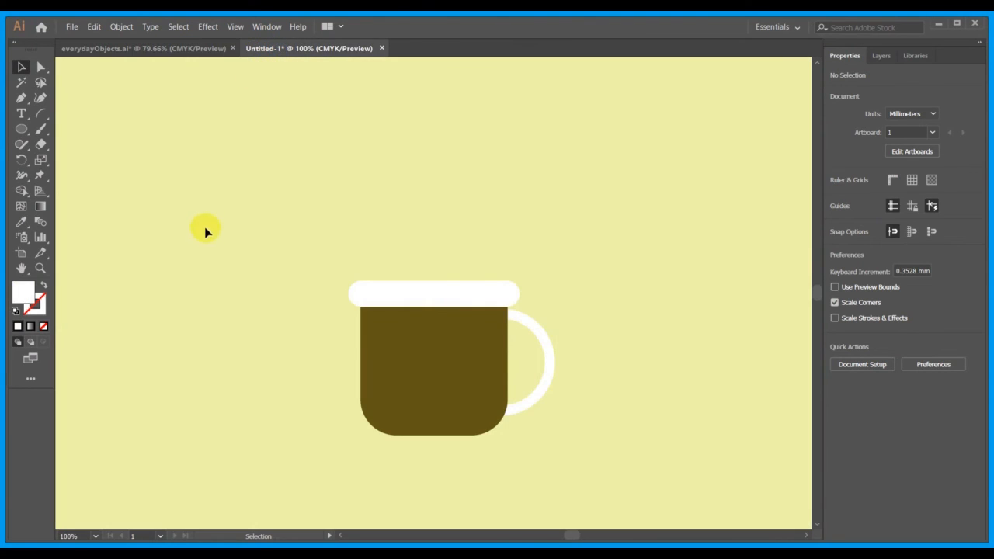
pyautogui.click(24, 130)
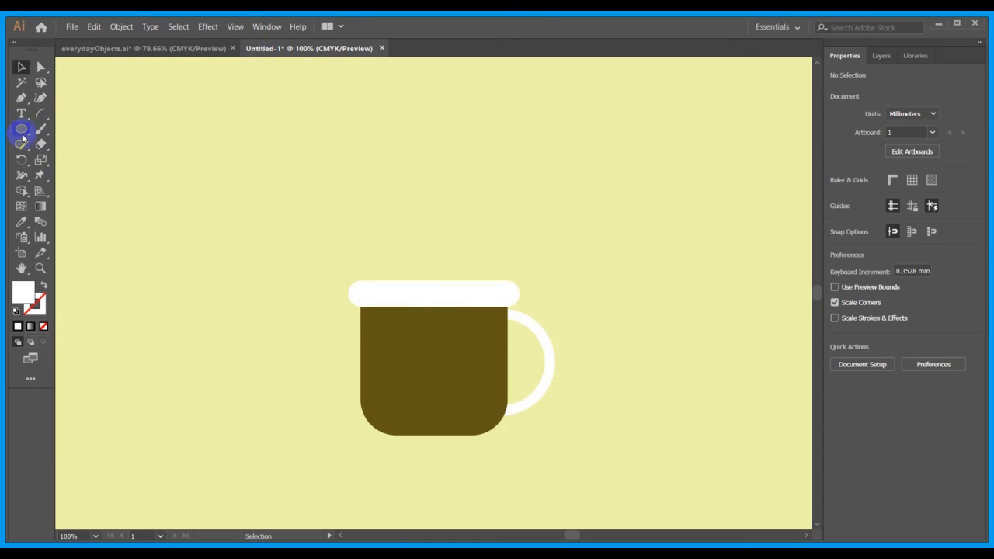
pyautogui.moveTo(22, 132); pyautogui.dragTo(62, 130)
pyautogui.moveTo(399, 205); pyautogui.dragTo(413, 273)
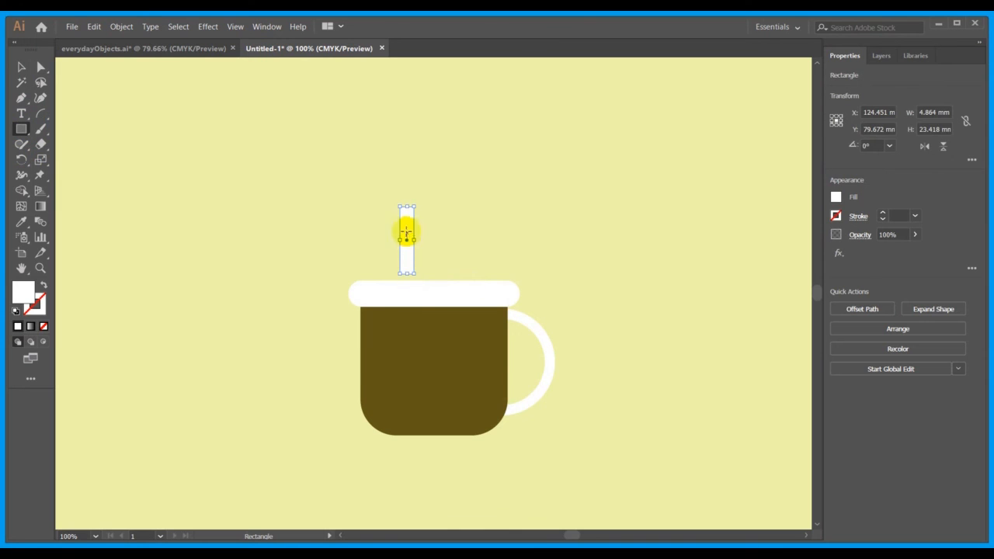
# Step: Fully round the ends of the white steam bar and narrow it to about 3.6 mm
pyautogui.click(41, 68)
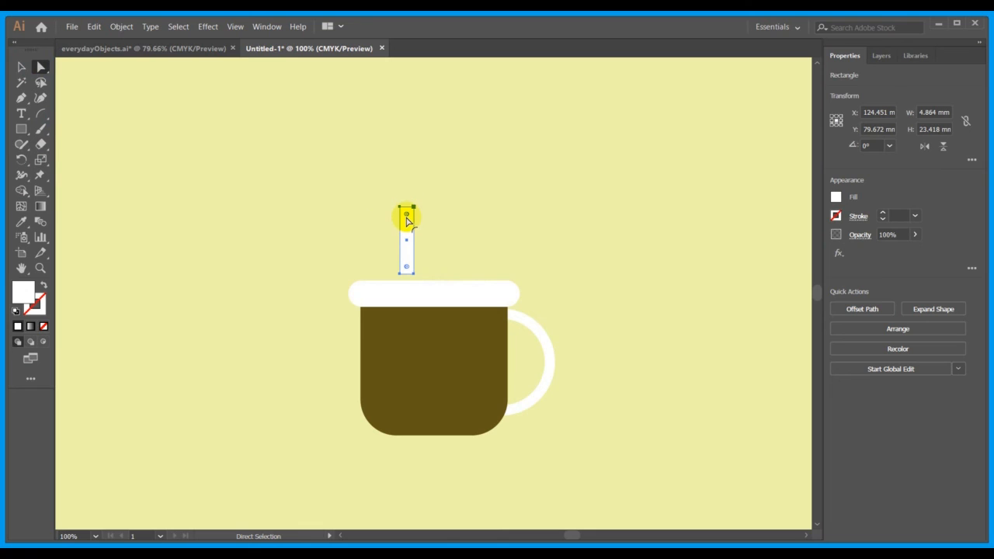
pyautogui.moveTo(406, 215); pyautogui.dragTo(405, 225)
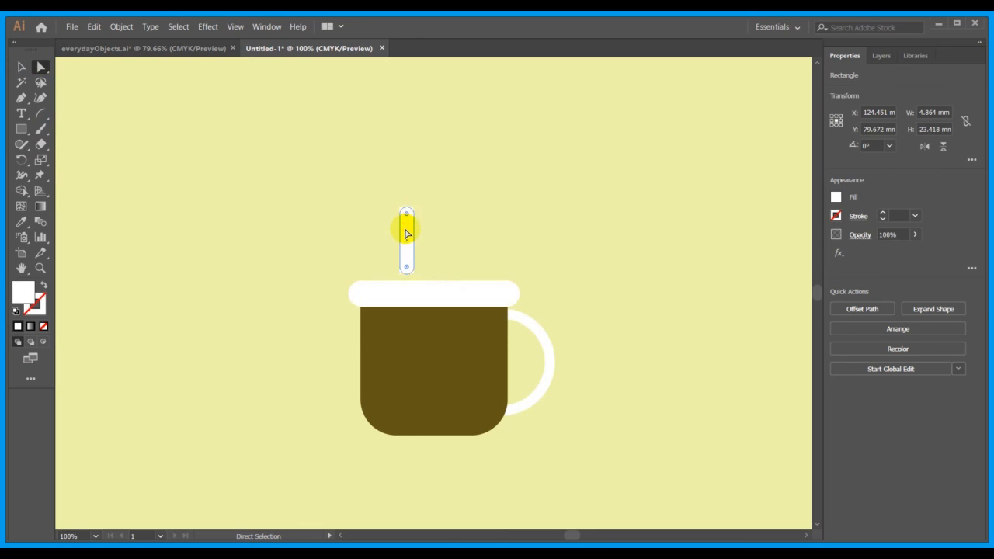
pyautogui.click(21, 67)
pyautogui.click(244, 163)
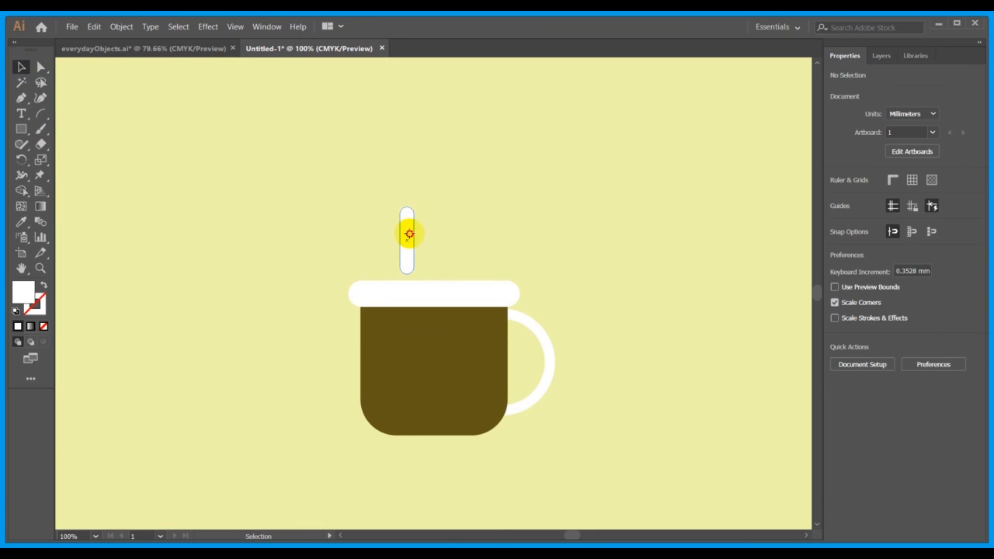
pyautogui.click(409, 235)
pyautogui.moveTo(414, 238); pyautogui.dragTo(410, 239)
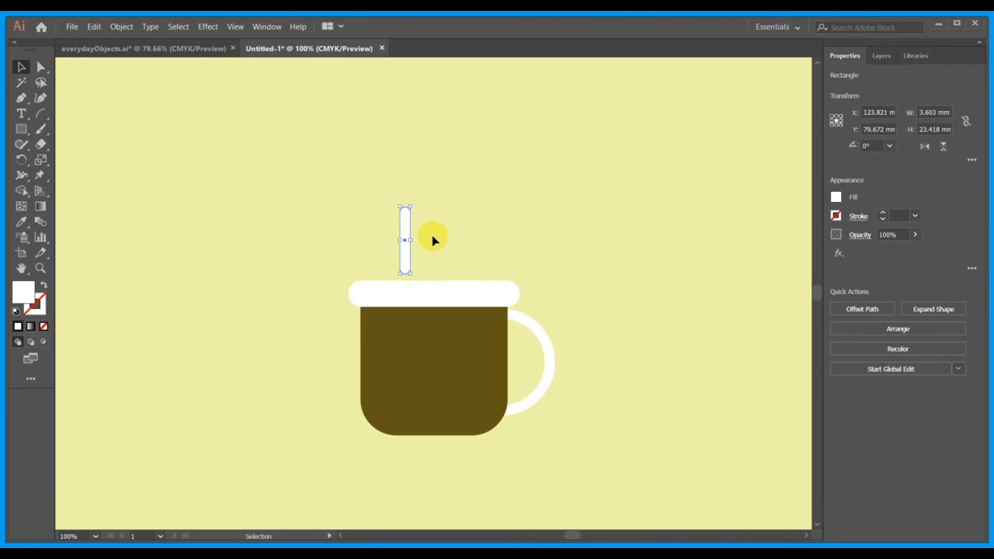
# Step: Make two copies of the steam bar and place them side by side to its right, the middle one slightly higher
pyautogui.hotkey('ctrl', 'c')
pyautogui.hotkey('ctrl', 'v')
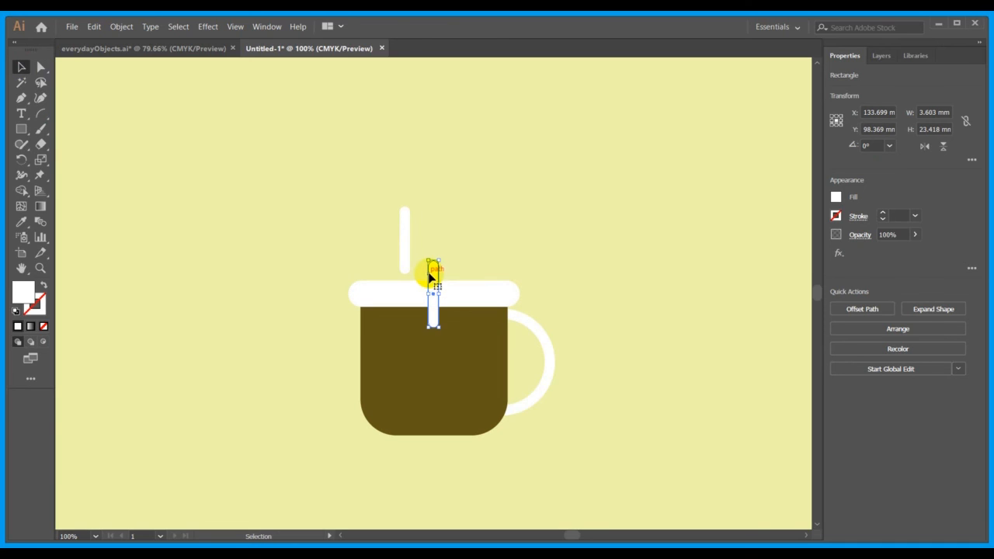
pyautogui.moveTo(432, 271); pyautogui.dragTo(427, 219)
pyautogui.hotkey('ctrl', 'c')
pyautogui.hotkey('ctrl', 'v')
pyautogui.moveTo(435, 277); pyautogui.dragTo(451, 231)
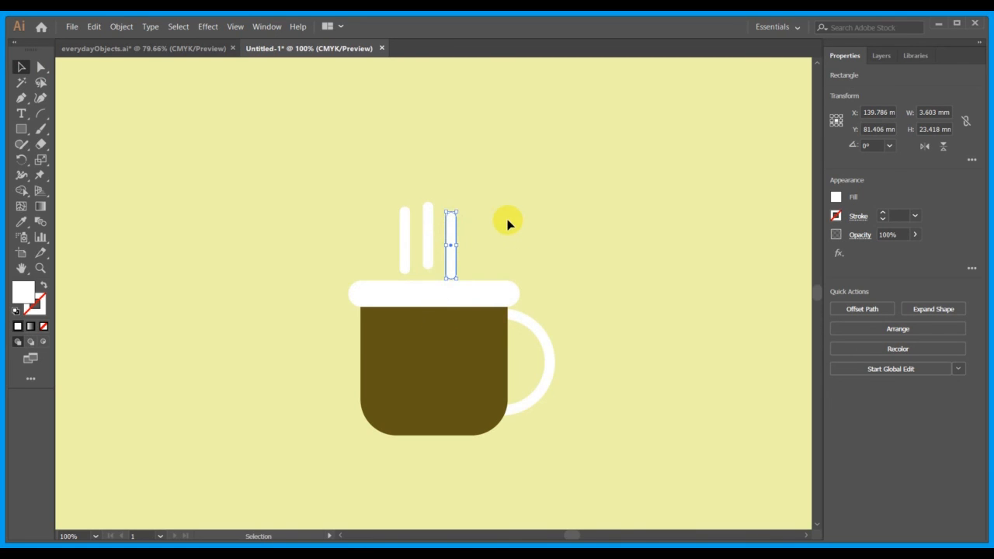
pyautogui.click(509, 224)
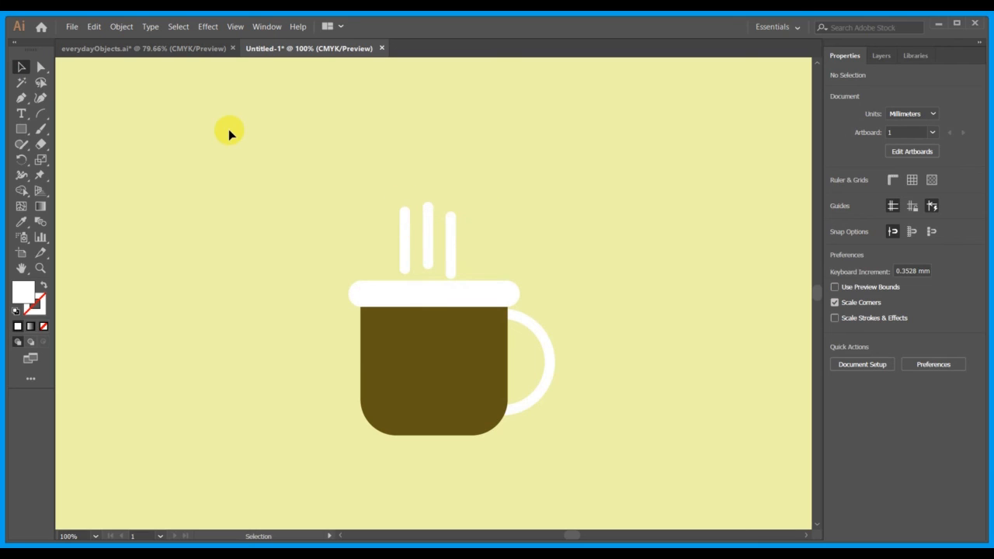
# Step: Compare the steam with everydayObjects.ai and move the two outer steam bars about 1.8 mm closer to the middle one
pyautogui.click(201, 50)
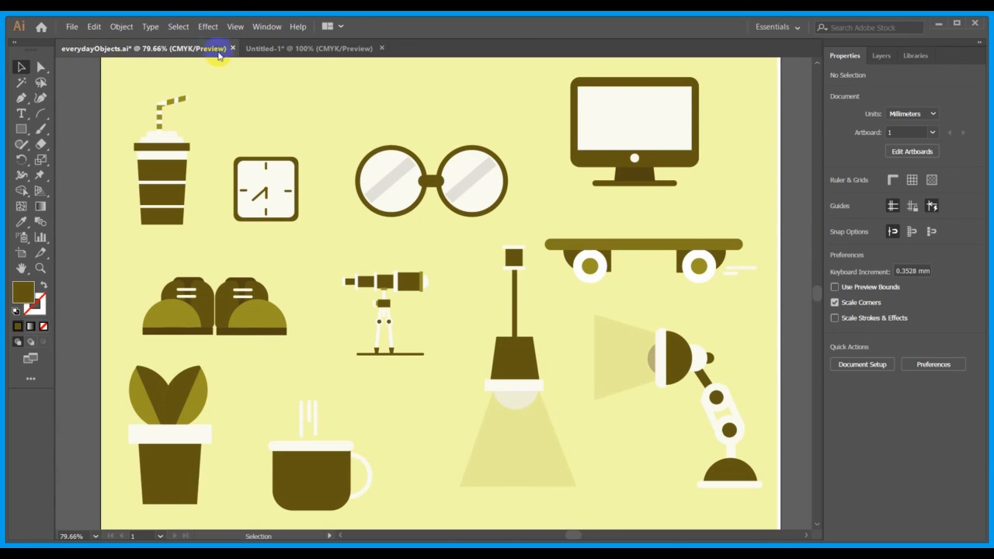
pyautogui.click(288, 49)
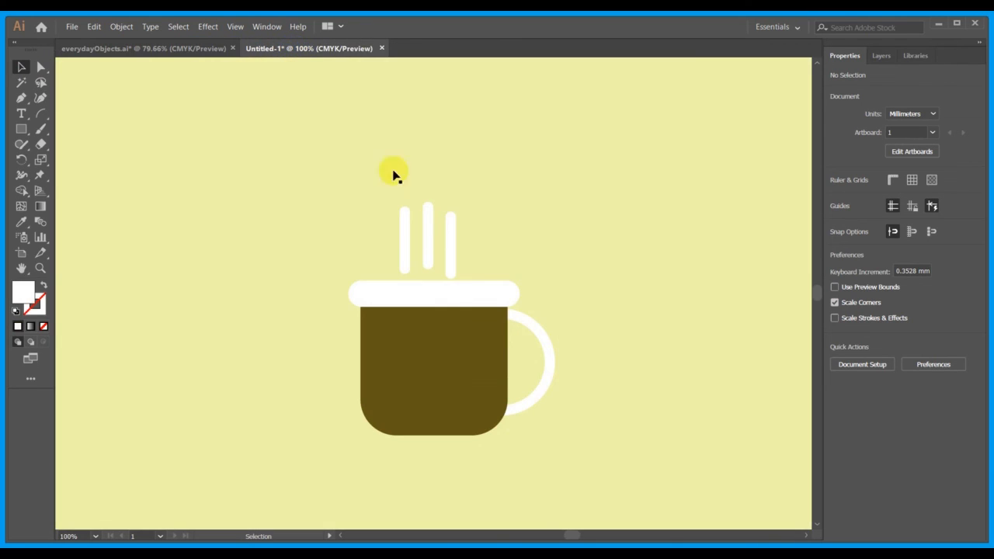
pyautogui.moveTo(410, 255); pyautogui.dragTo(449, 246)
pyautogui.click(426, 253)
pyautogui.hotkey('ctrl', 'z')
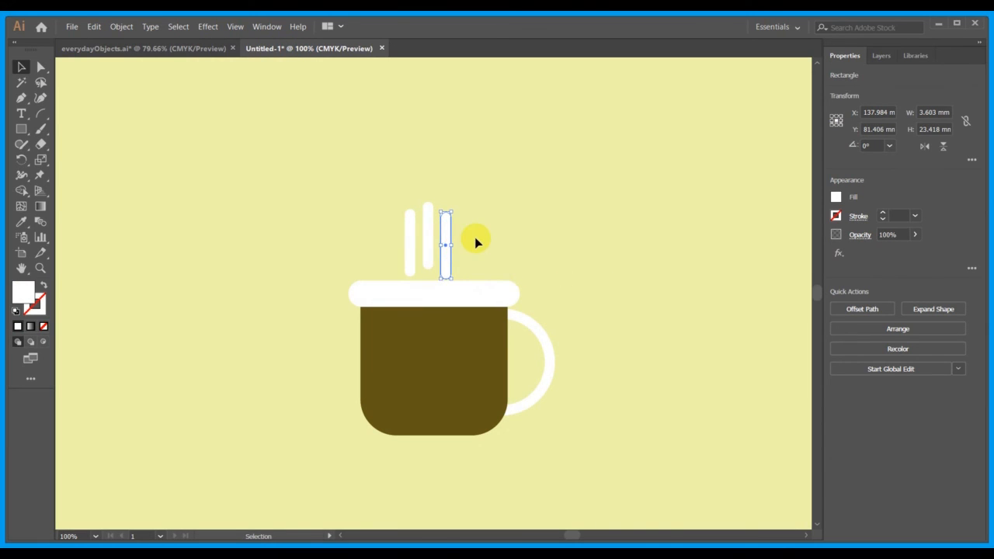
pyautogui.click(295, 340)
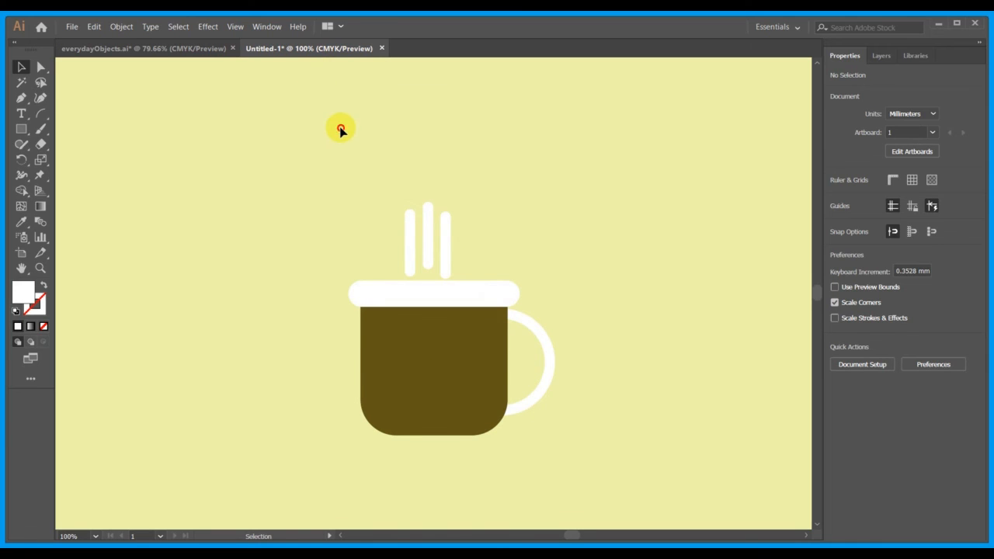
# Step: Select the mug body, rim, handle and all three steam bars, group them together, and deselect the group
pyautogui.moveTo(340, 130); pyautogui.dragTo(565, 441)
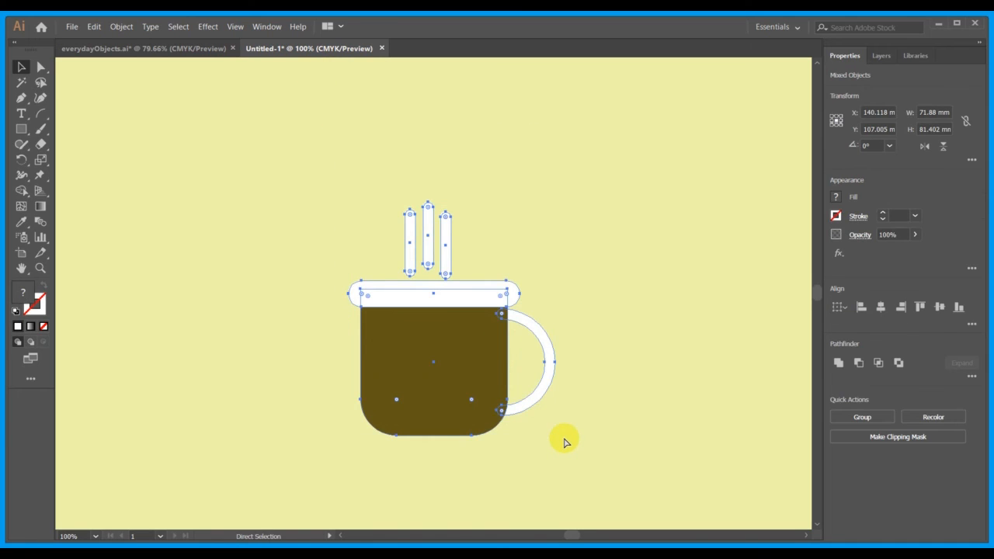
pyautogui.hotkey('ctrl', 'g')
pyautogui.click(565, 441)
pyautogui.hscroll(5, 556, 436)
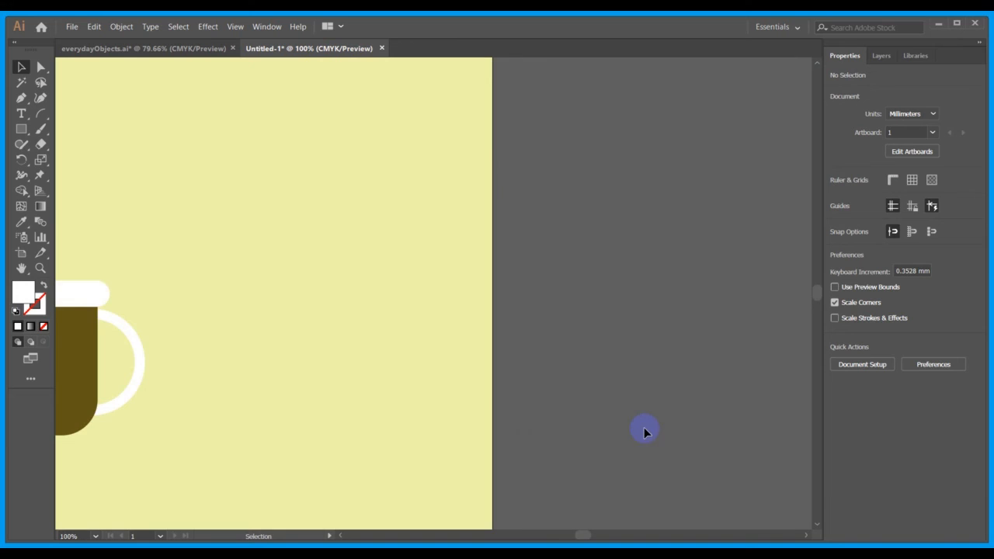
pyautogui.hscroll(-5, 644, 433)
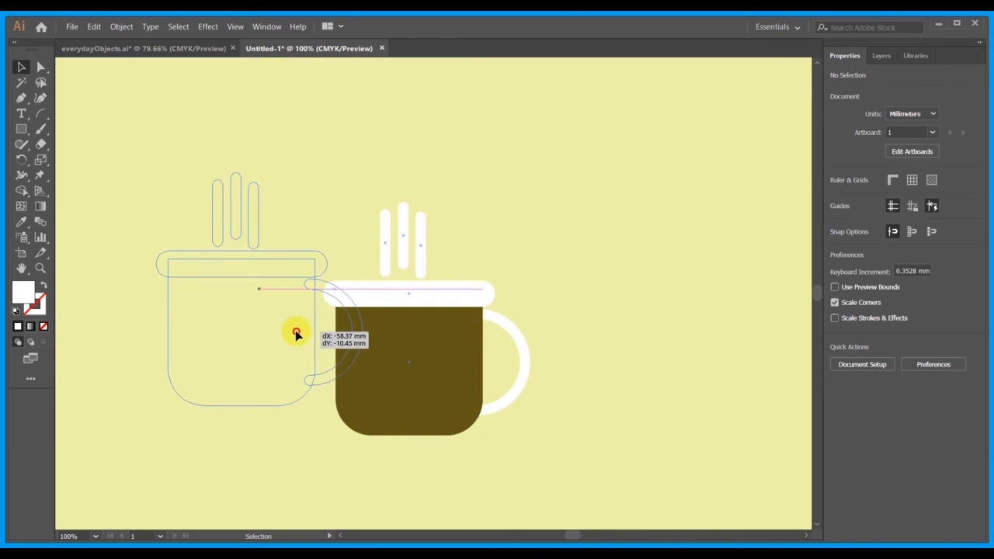